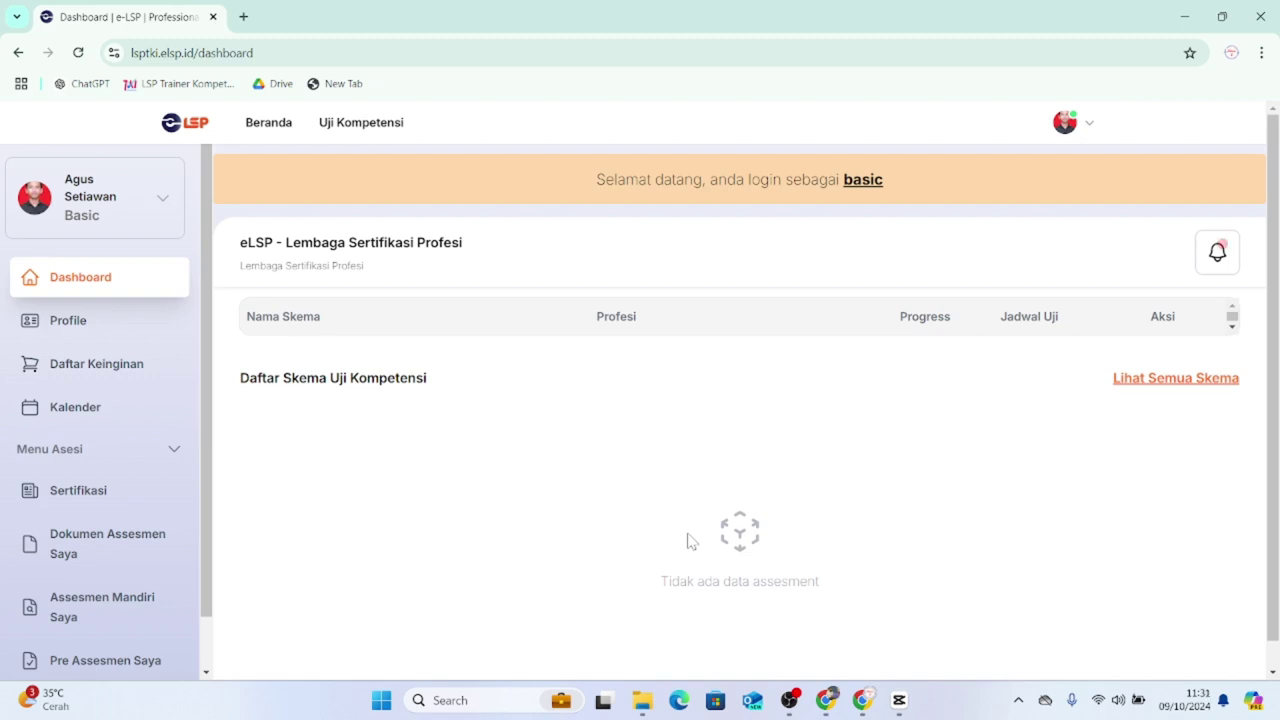
- Browse the Uji Kompetensi scheme catalogue and select the Instruktur Junior card
{"action": "left_click", "coordinate": [345, 126]}
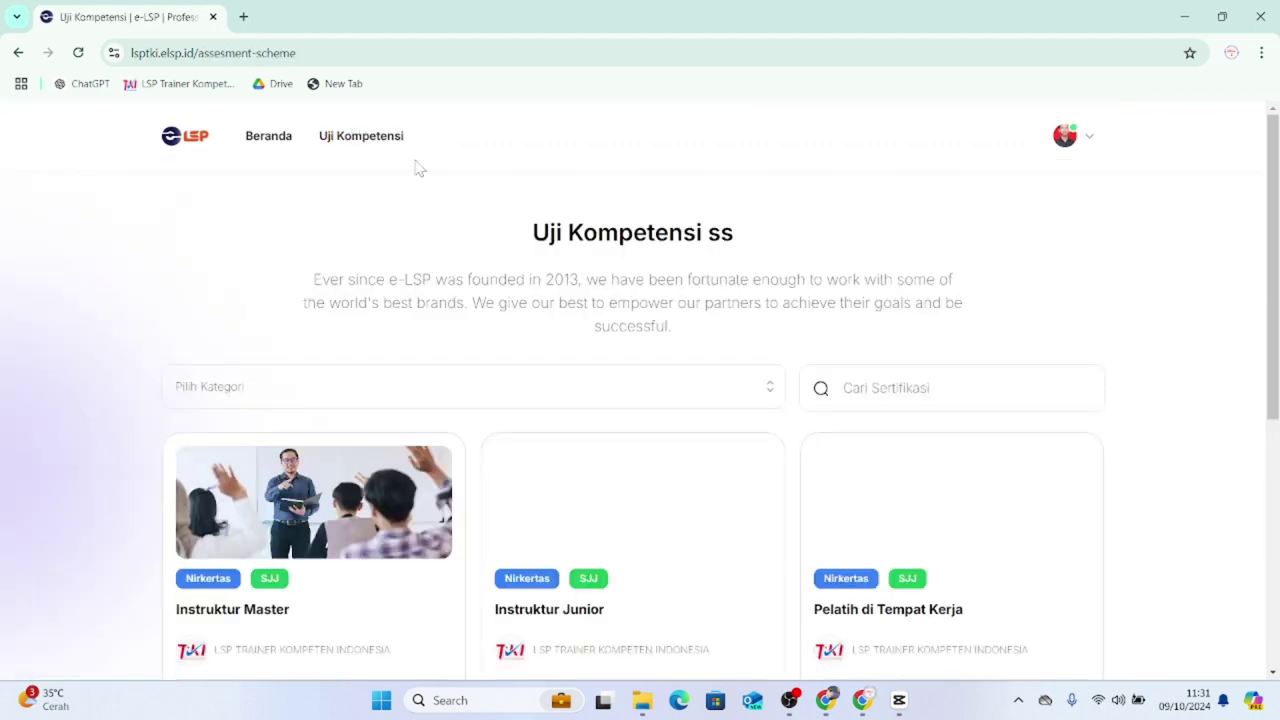
{"action": "scroll", "coordinate": [623, 320], "scroll_direction": "down", "scroll_amount": 1}
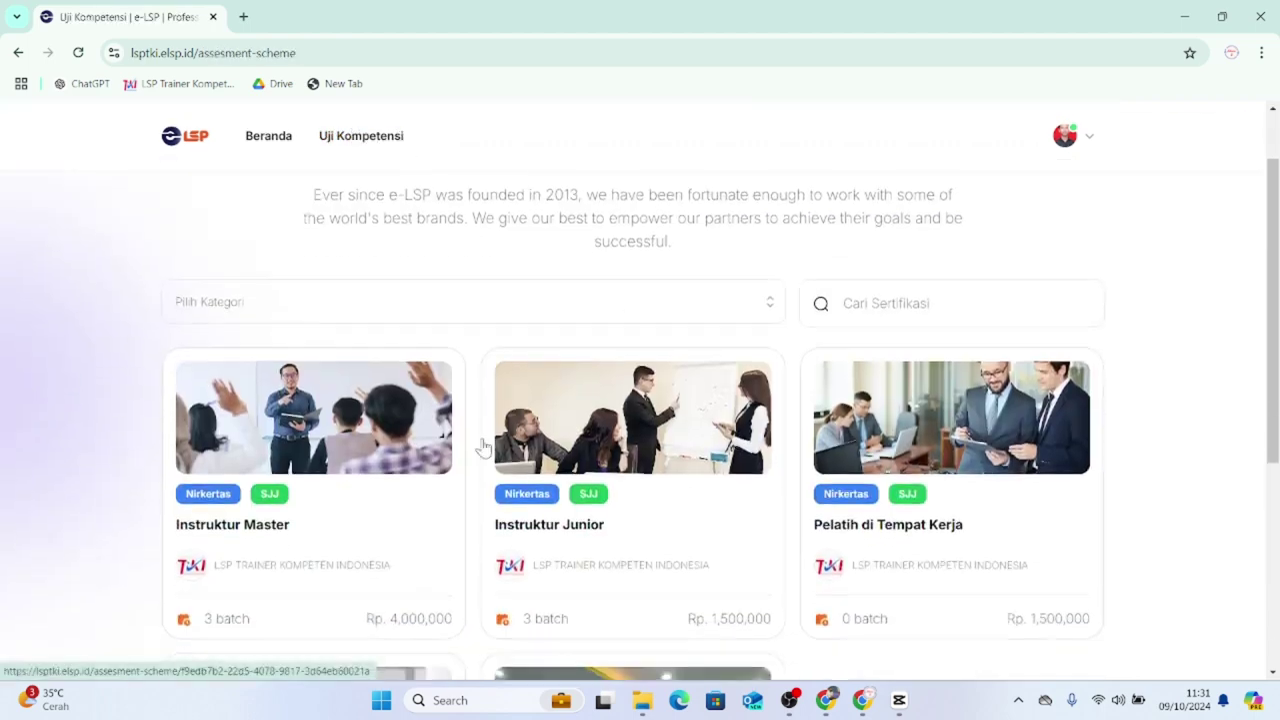
{"action": "scroll", "coordinate": [330, 435], "scroll_direction": "down", "scroll_amount": 1}
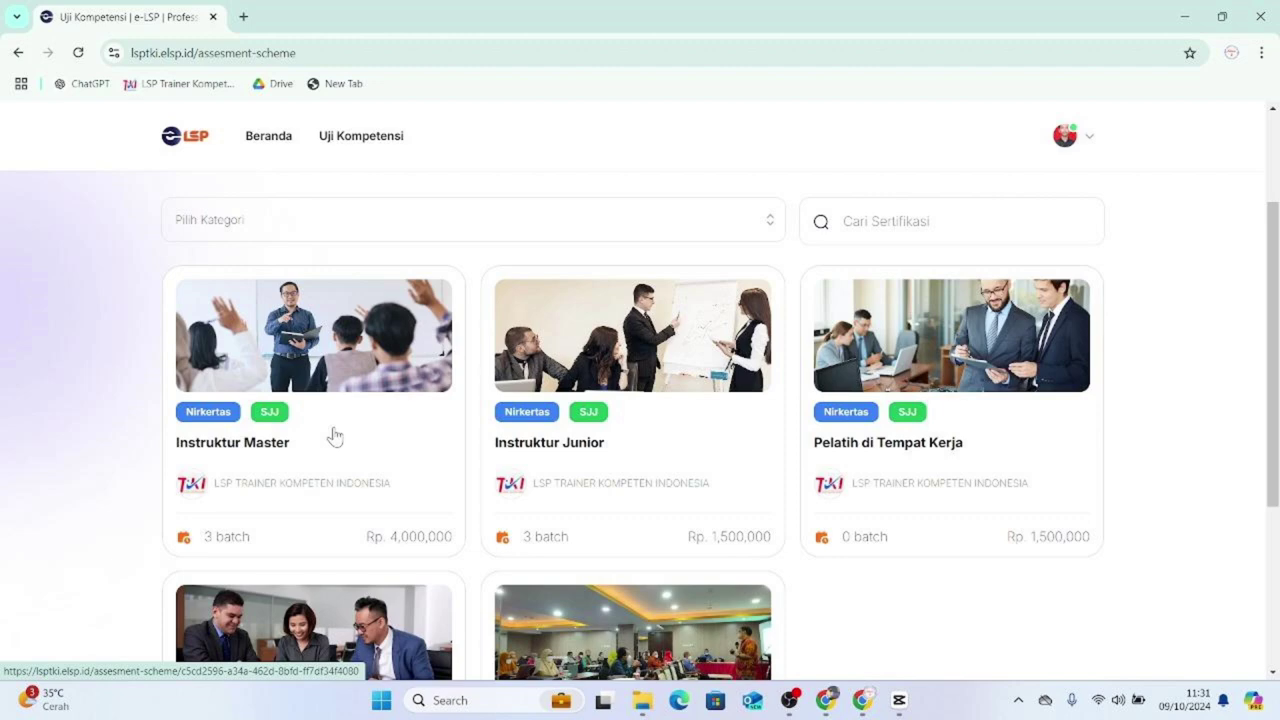
{"action": "scroll", "coordinate": [350, 436], "scroll_direction": "down", "scroll_amount": 2}
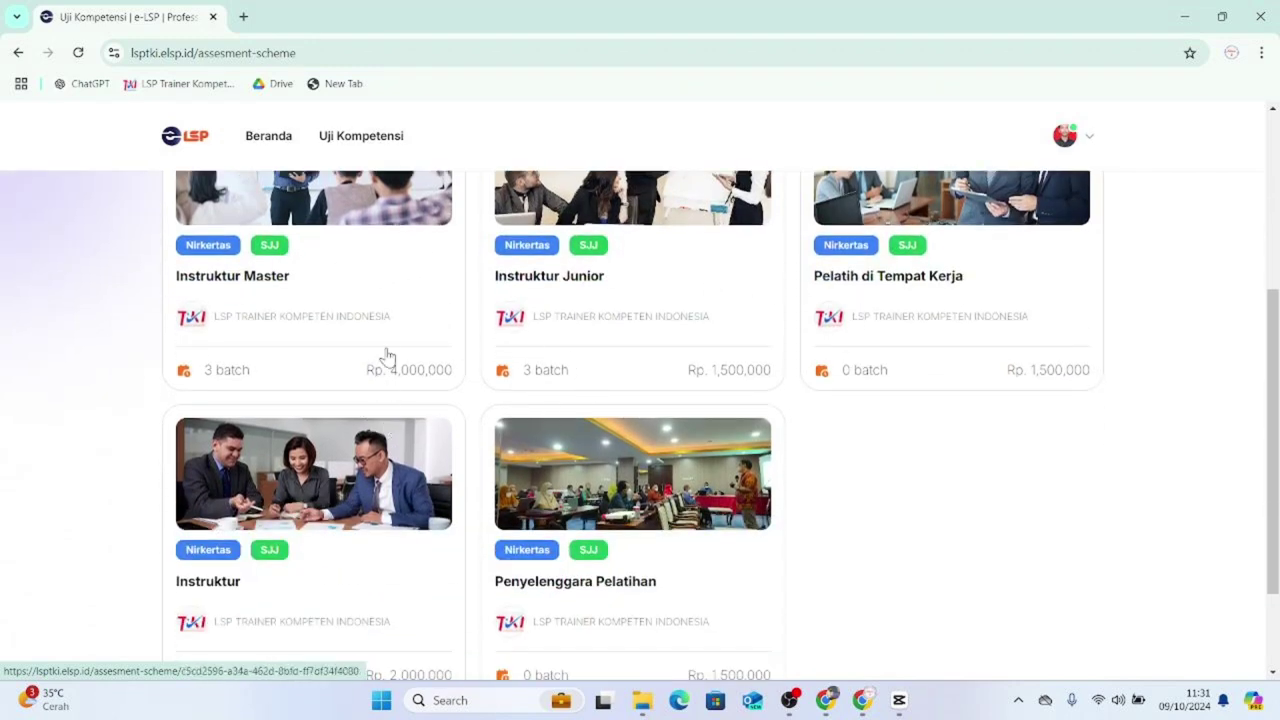
{"action": "scroll", "coordinate": [715, 410], "scroll_direction": "up", "scroll_amount": 1}
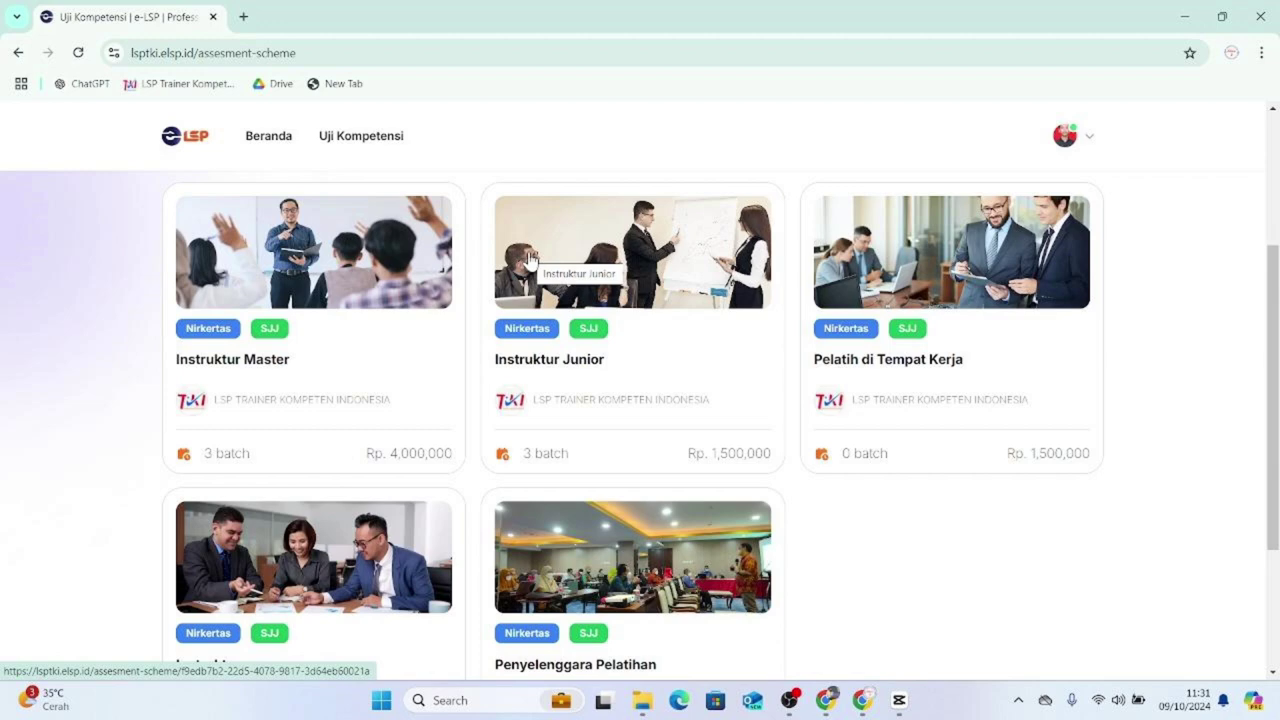
{"action": "triple_click", "coordinate": [535, 257]}
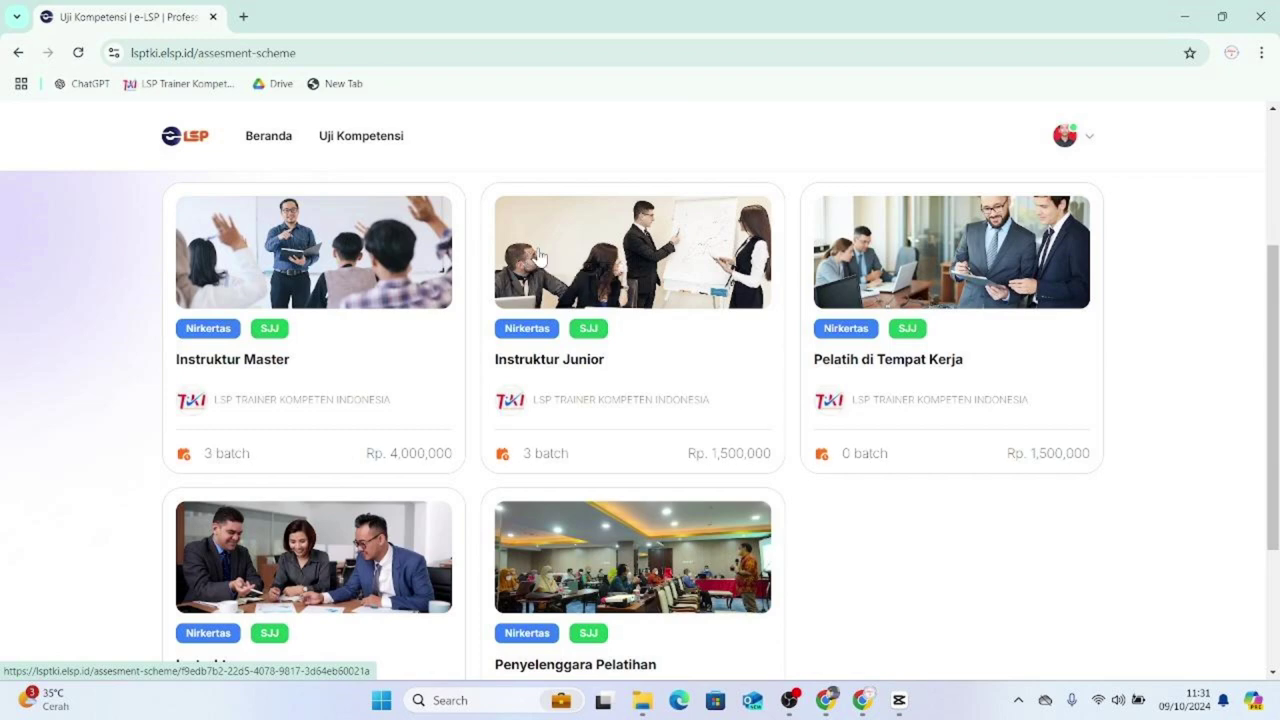
{"action": "left_click", "coordinate": [440, 252]}
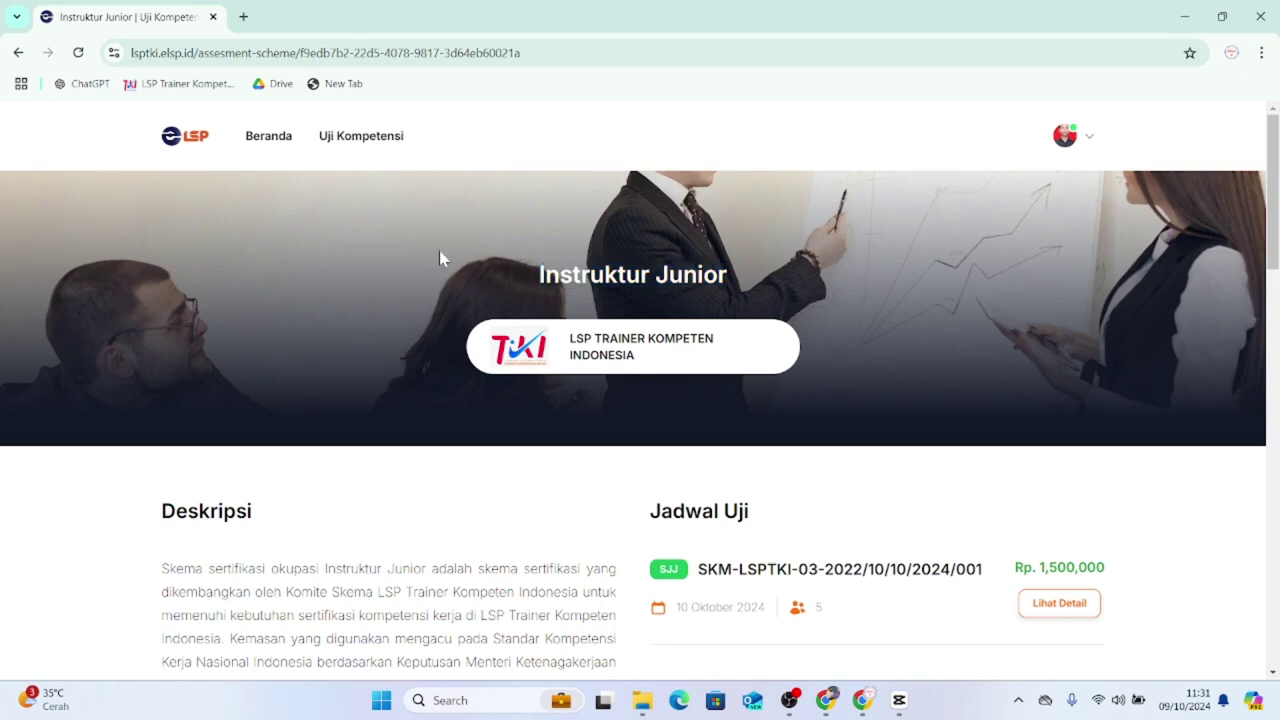
{"action": "scroll", "coordinate": [458, 260], "scroll_direction": "down", "scroll_amount": 2}
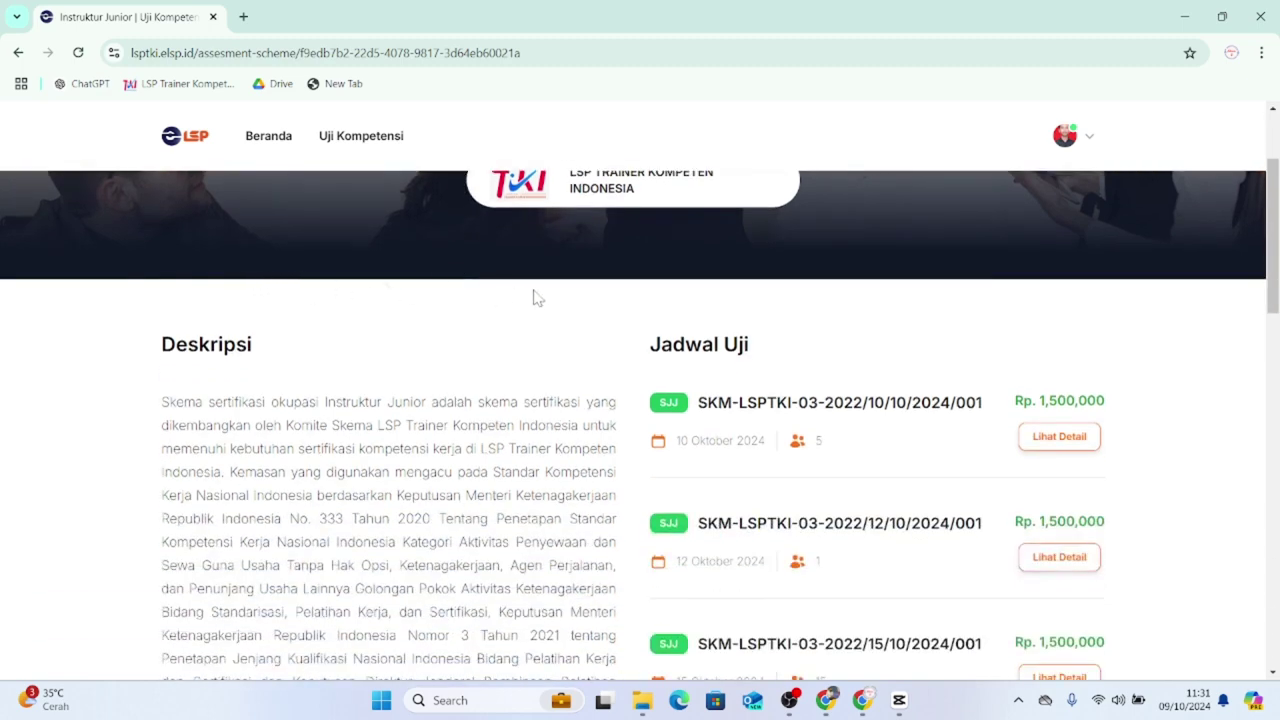
{"action": "scroll", "coordinate": [553, 301], "scroll_direction": "down", "scroll_amount": 1}
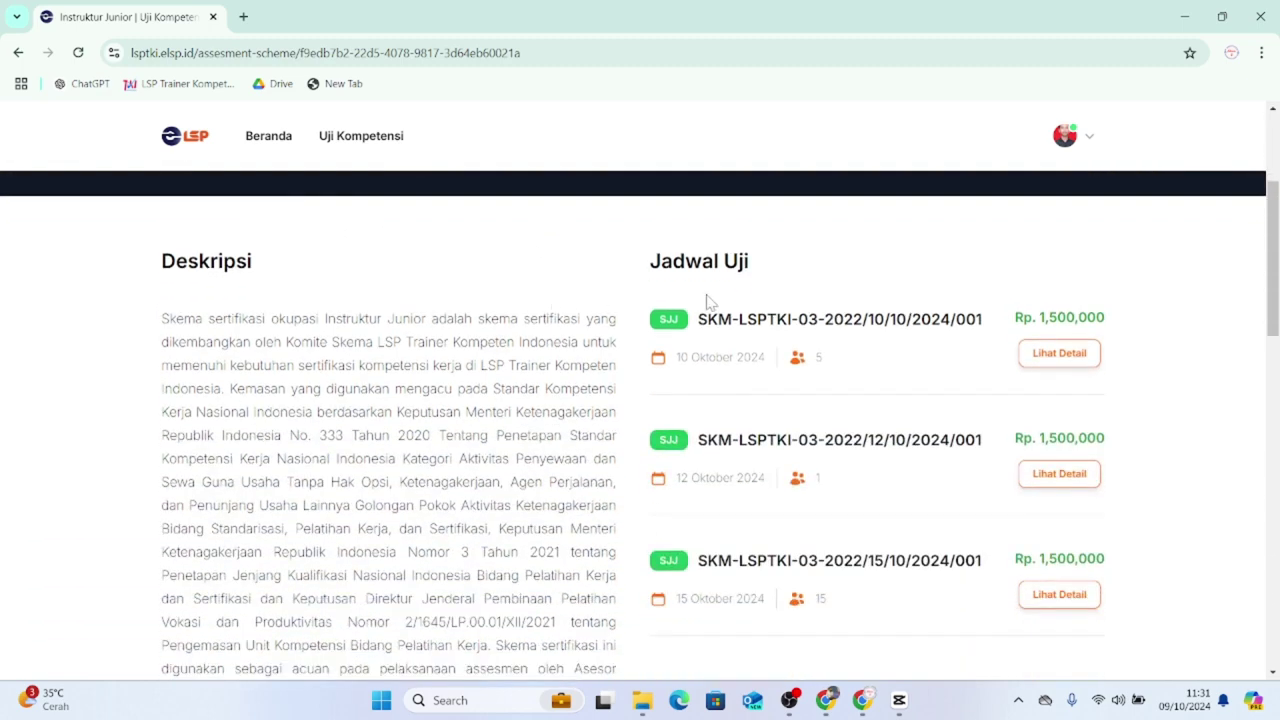
{"action": "scroll", "coordinate": [786, 322], "scroll_direction": "down", "scroll_amount": 1}
{"action": "scroll", "coordinate": [778, 340], "scroll_direction": "up", "scroll_amount": 1}
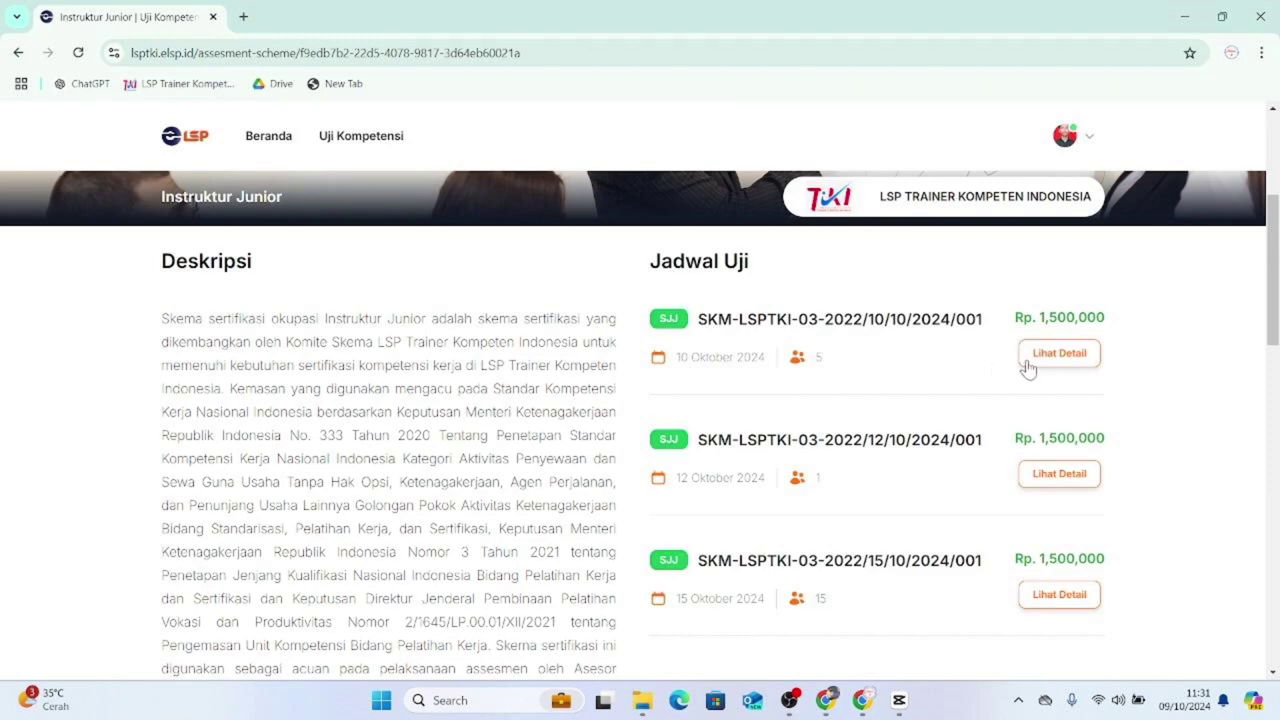
- Open the 10 Oktober 2024 batch details and choose Daftar Sekarang to register
{"action": "left_click", "coordinate": [1026, 366]}
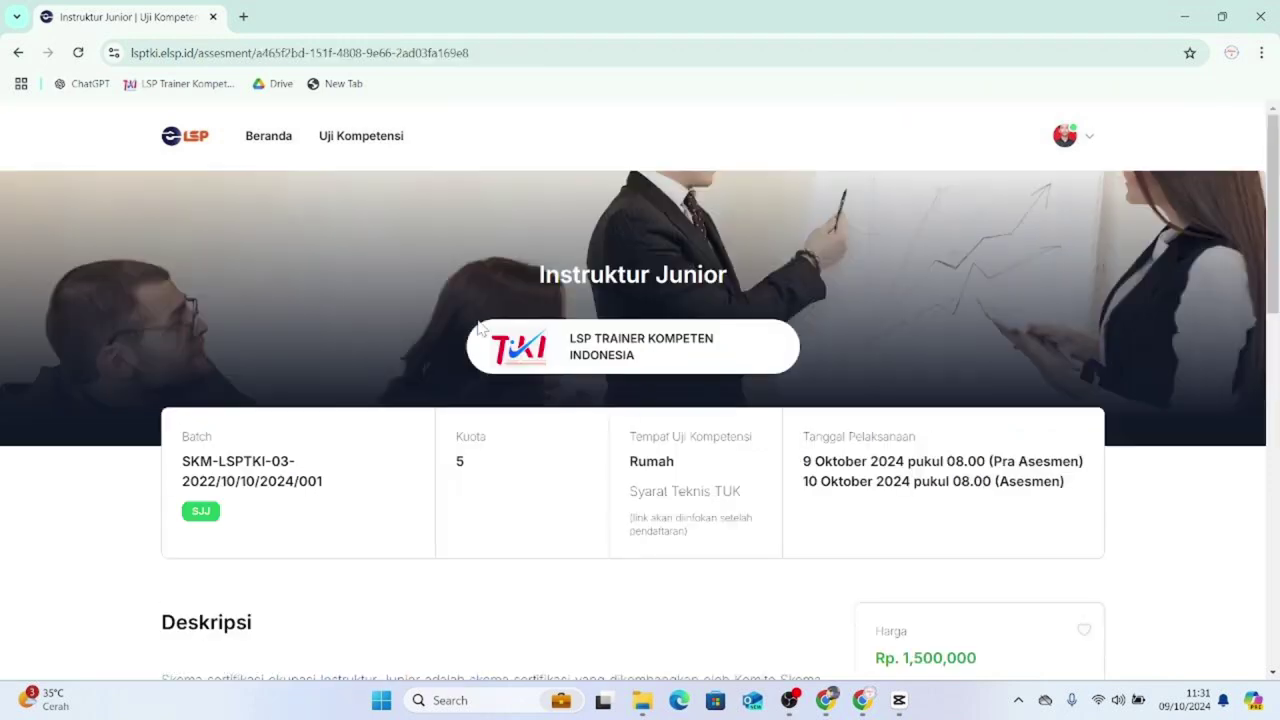
{"action": "scroll", "coordinate": [385, 285], "scroll_direction": "down", "scroll_amount": 1}
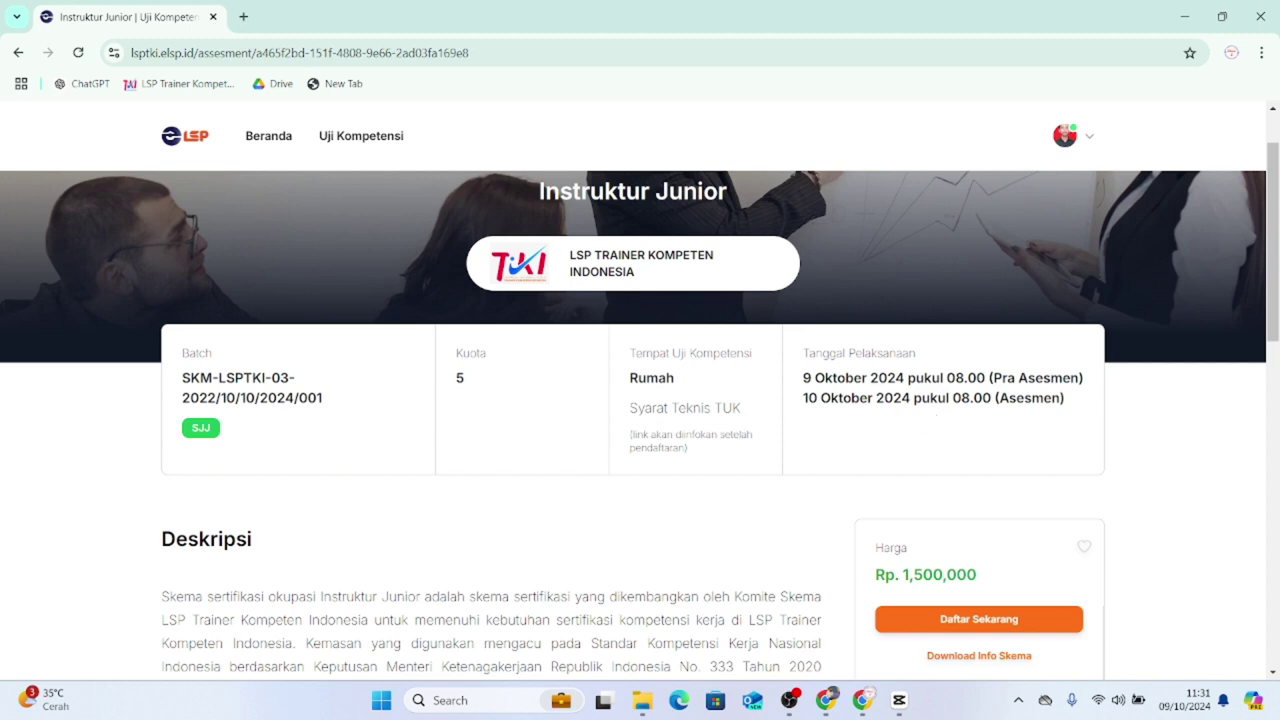
{"action": "scroll", "coordinate": [1000, 390], "scroll_direction": "down", "scroll_amount": 3}
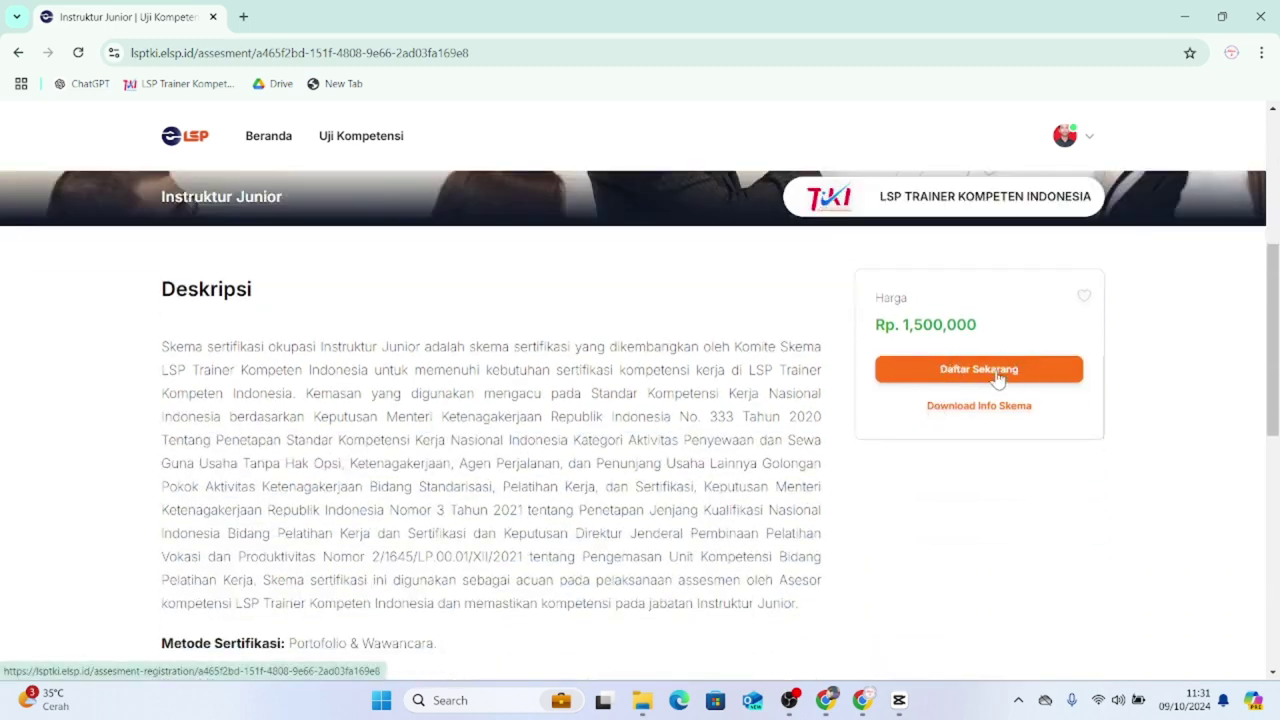
{"action": "left_click", "coordinate": [996, 377]}
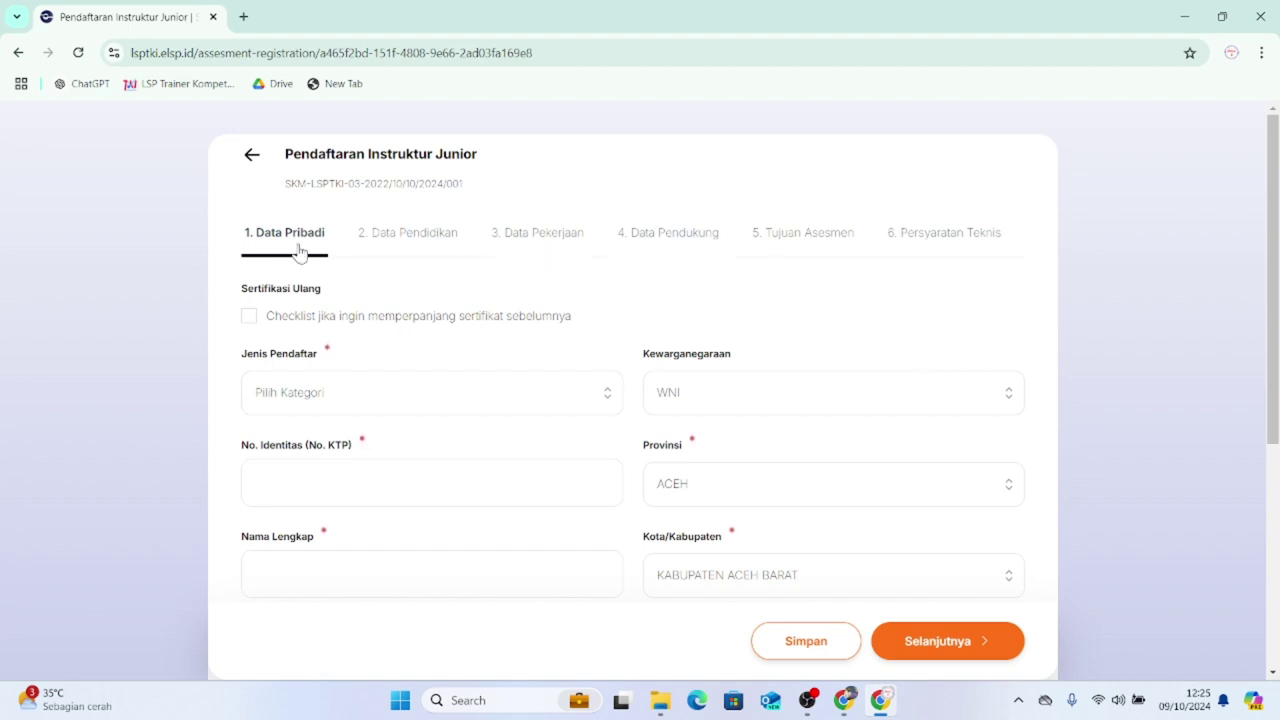
{"action": "left_click", "coordinate": [397, 236]}
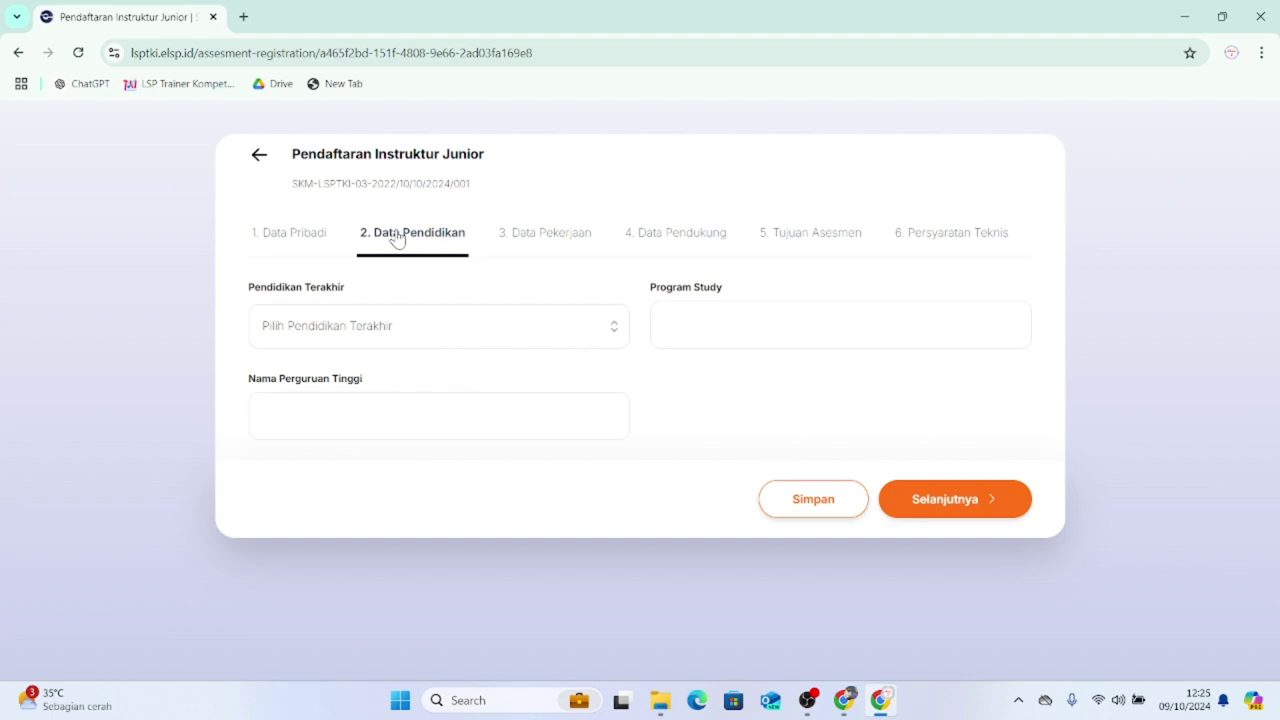
{"action": "left_click", "coordinate": [557, 236]}
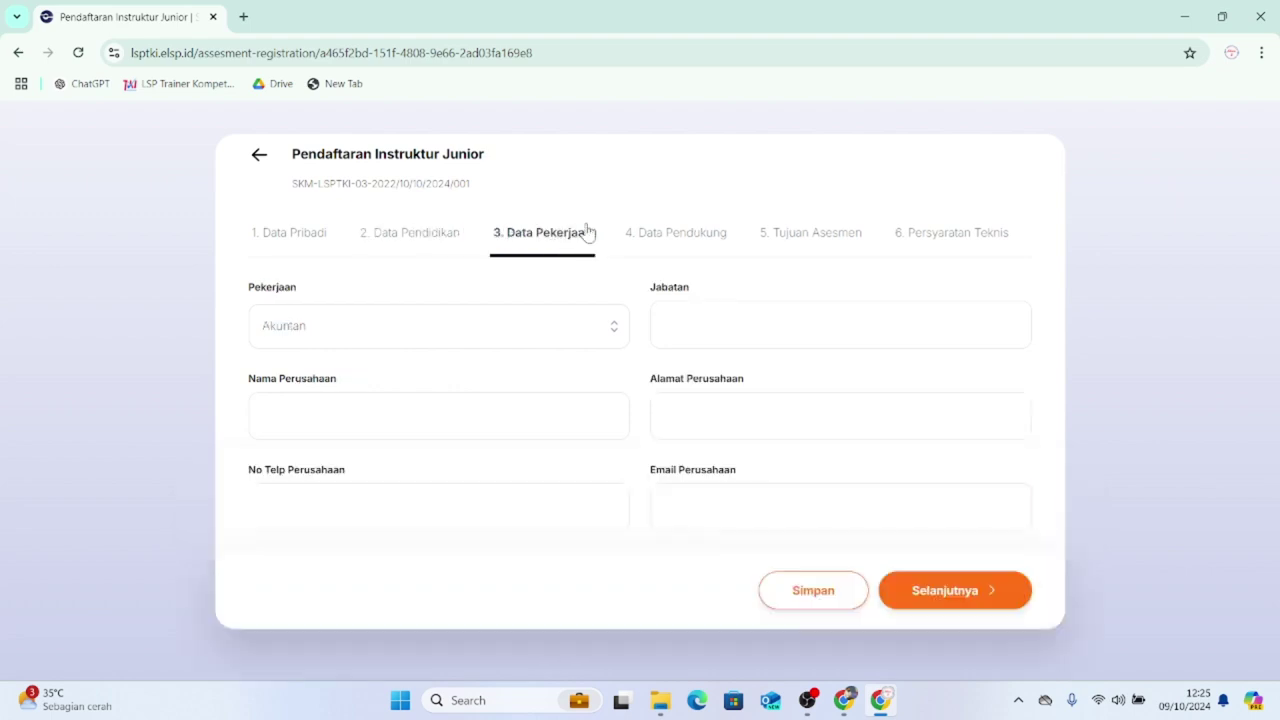
{"action": "left_click", "coordinate": [652, 246]}
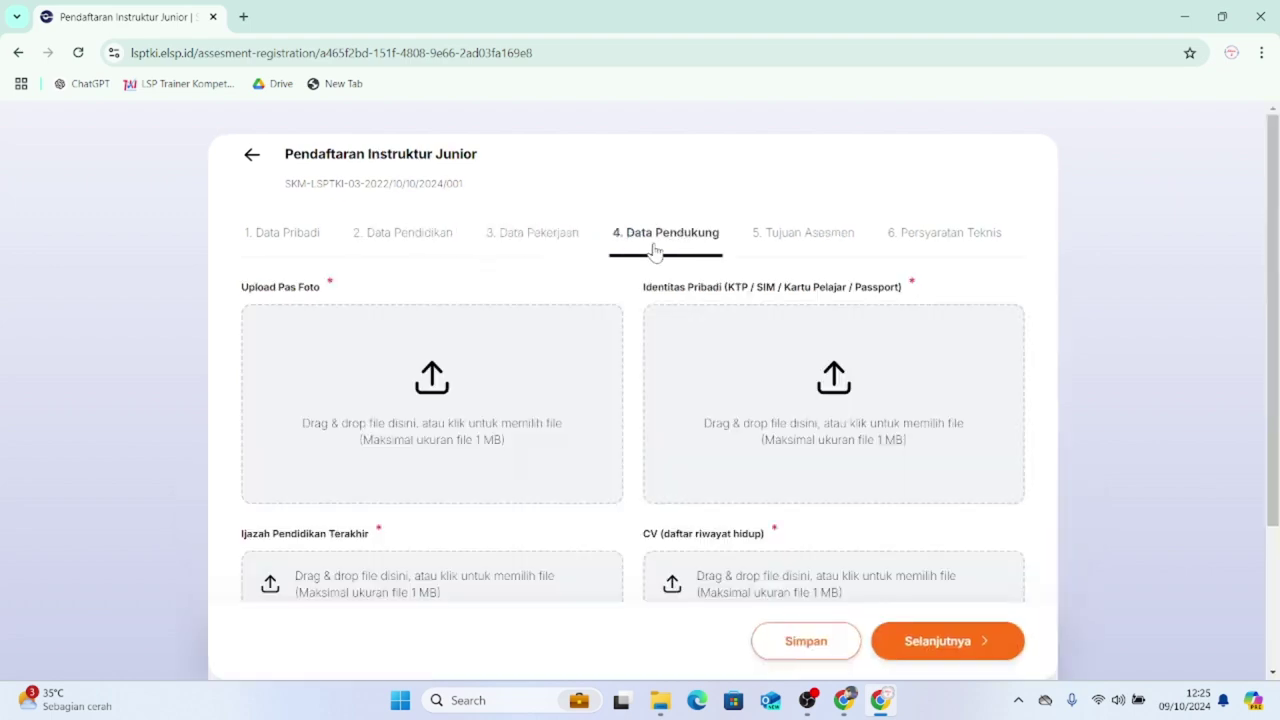
{"action": "left_click", "coordinate": [795, 257]}
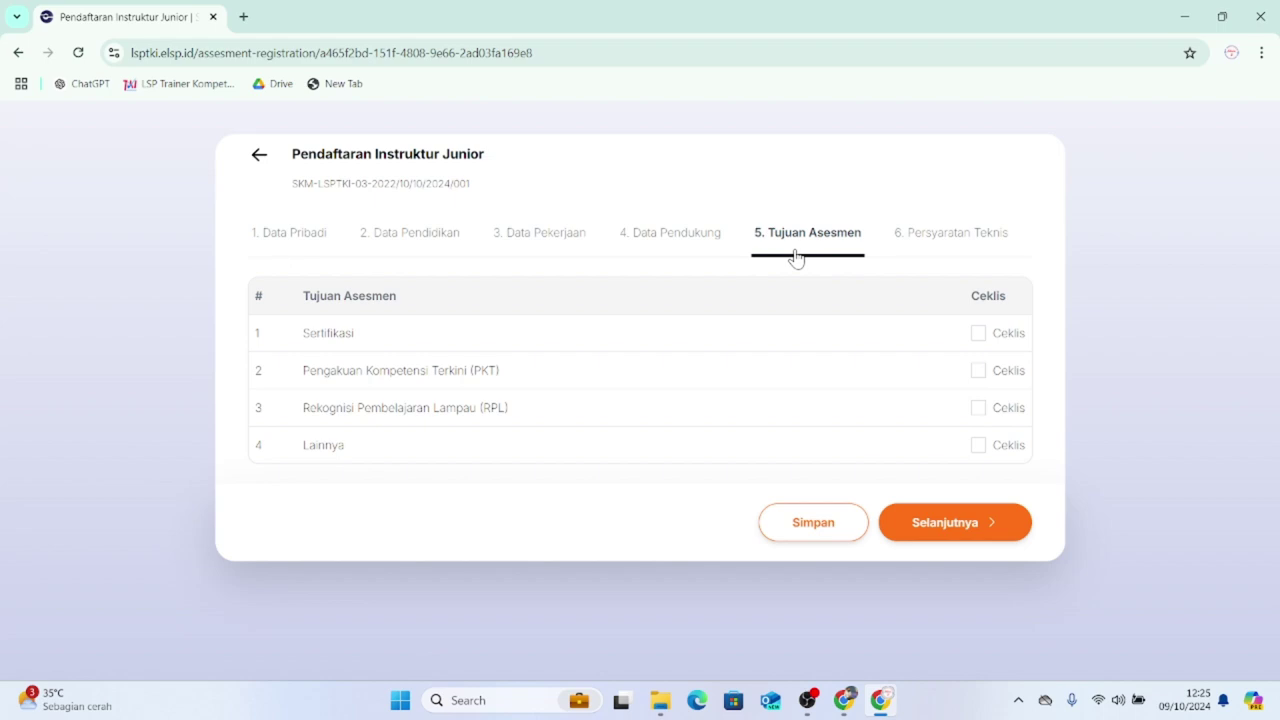
{"action": "left_click", "coordinate": [940, 236]}
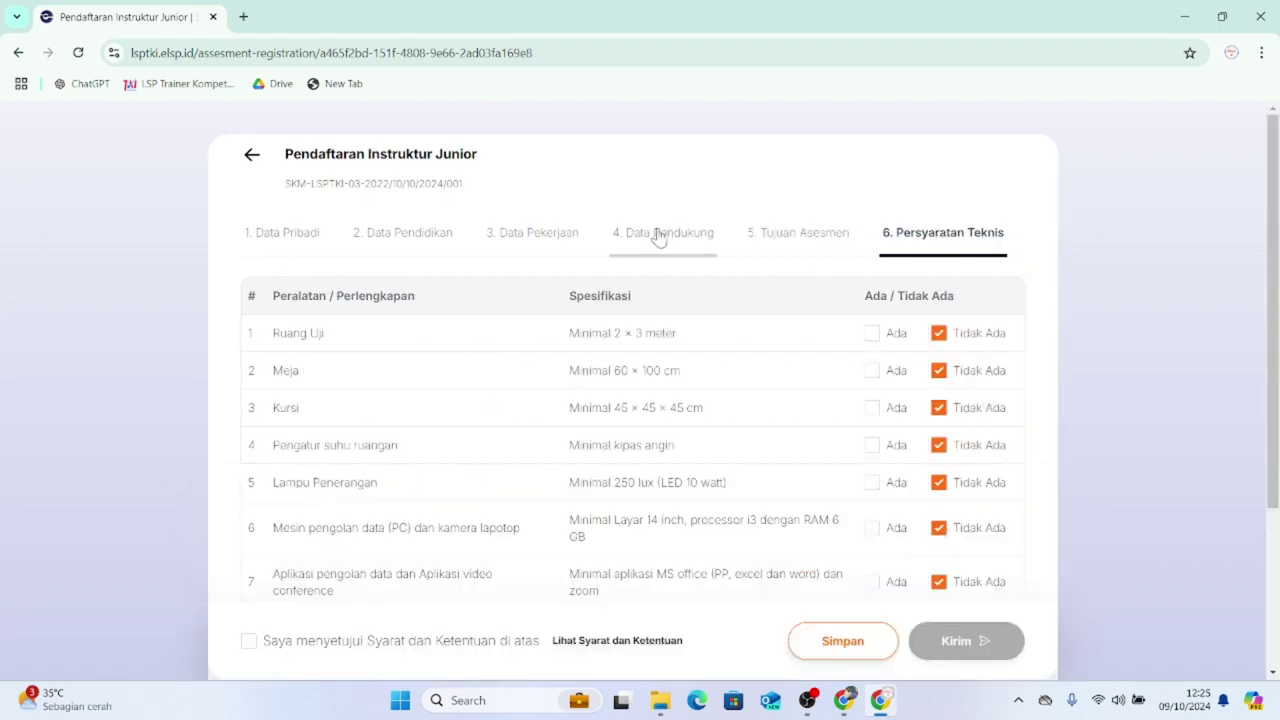
{"action": "left_click", "coordinate": [278, 249]}
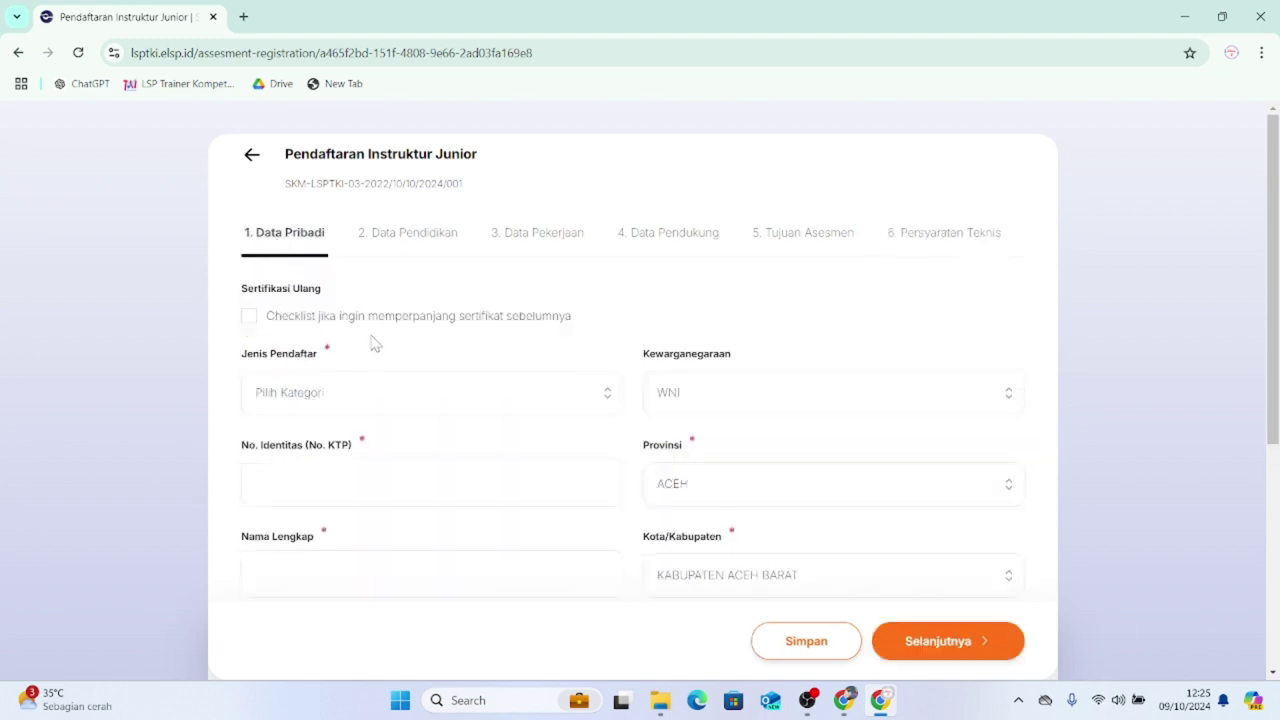
- Set Jenis Pendaftar to Perorangan and enter the applicant's ID number, full name and address
{"action": "scroll", "coordinate": [370, 339], "scroll_direction": "down", "scroll_amount": 1}
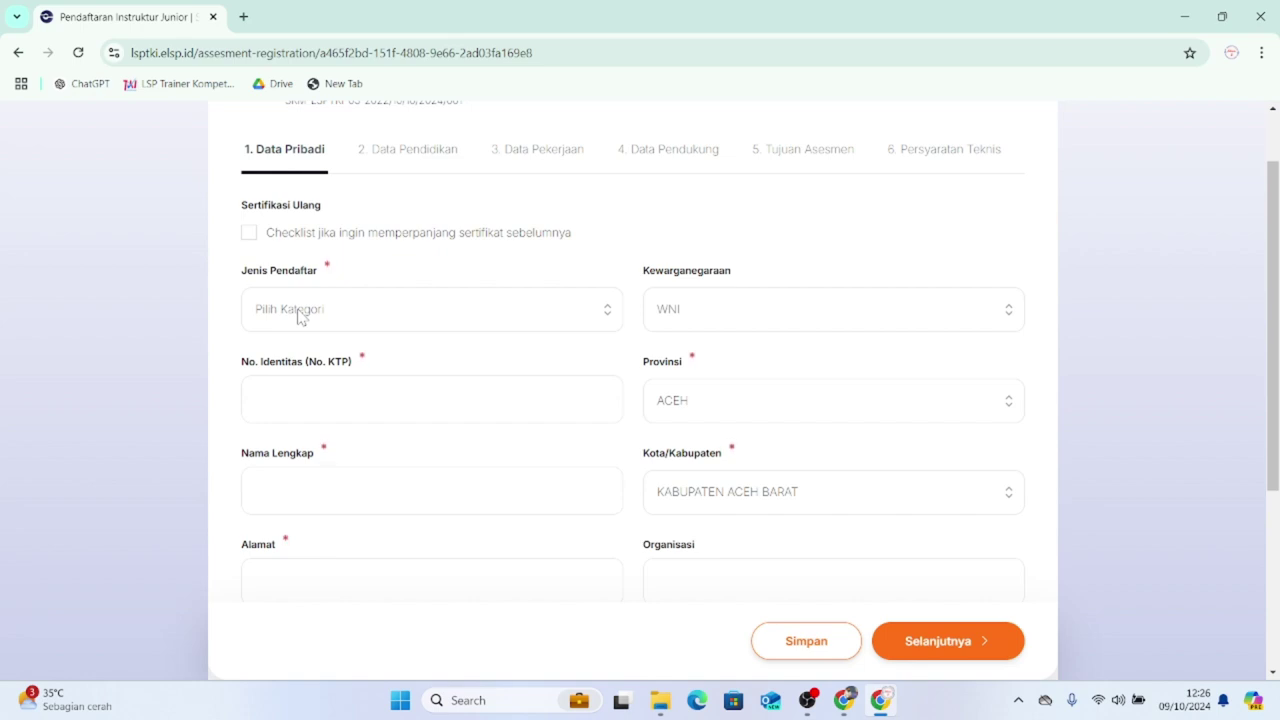
{"action": "left_click", "coordinate": [299, 316]}
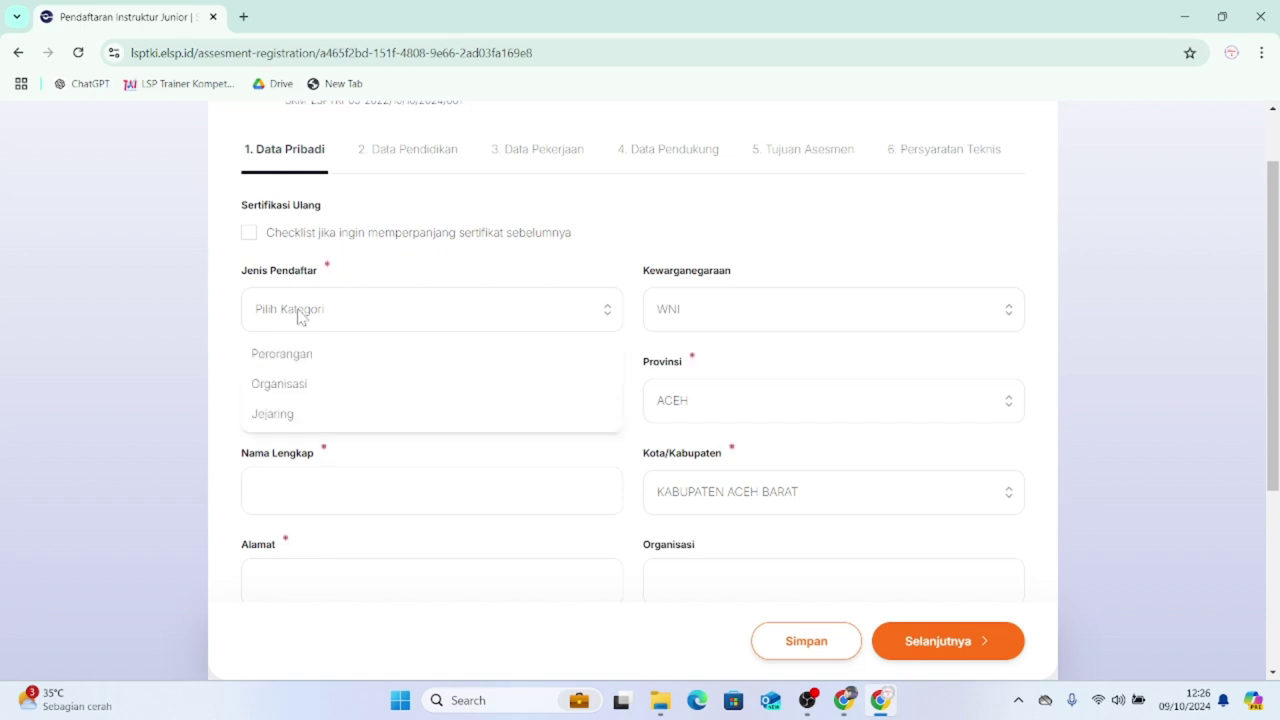
{"action": "left_click", "coordinate": [300, 355]}
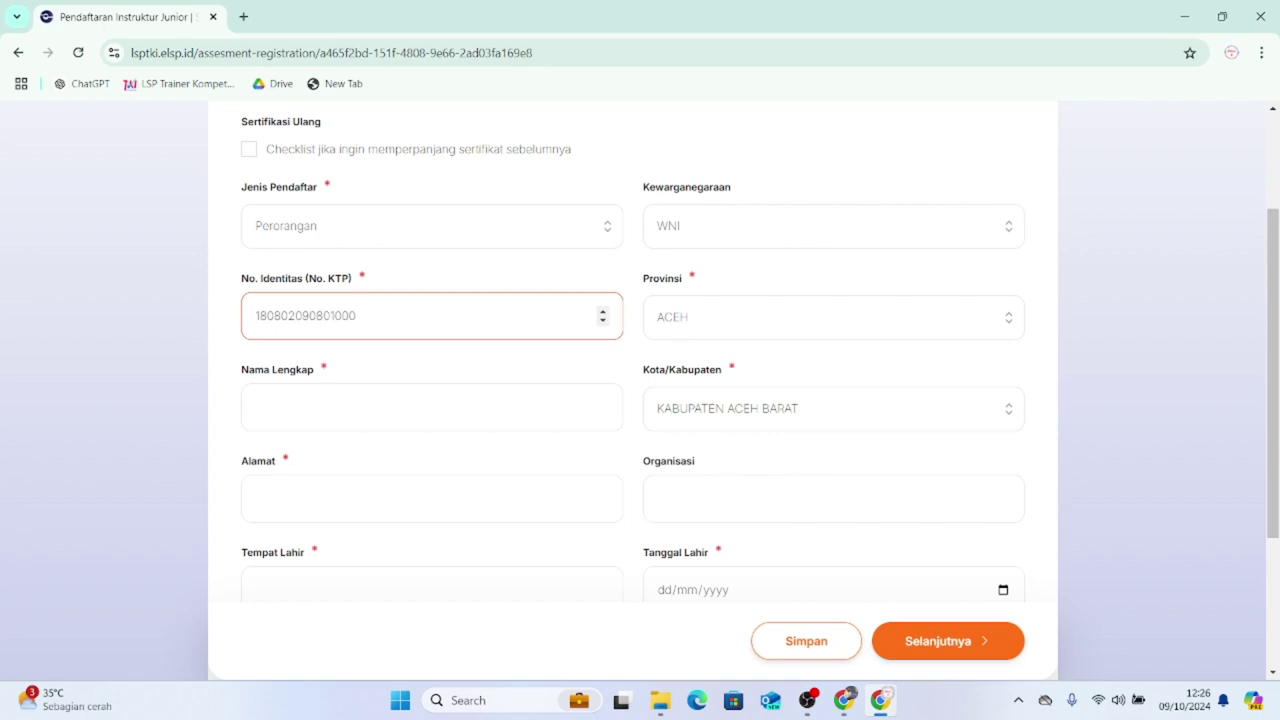
{"action": "key", "text": "Tab"}
{"action": "left_click", "coordinate": [432, 499]}
{"action": "left_click", "coordinate": [428, 552]}
{"action": "scroll", "coordinate": [383, 471], "scroll_direction": "down", "scroll_amount": 2}
- Fill in birthplace, date of birth, organisation LPK Kibar Madani Yogyakarta and phone number
{"action": "left_click", "coordinate": [383, 366]}
{"action": "type", "text": "Way Kanan"}
{"action": "scroll", "coordinate": [632, 400], "scroll_direction": "up", "scroll_amount": 3}
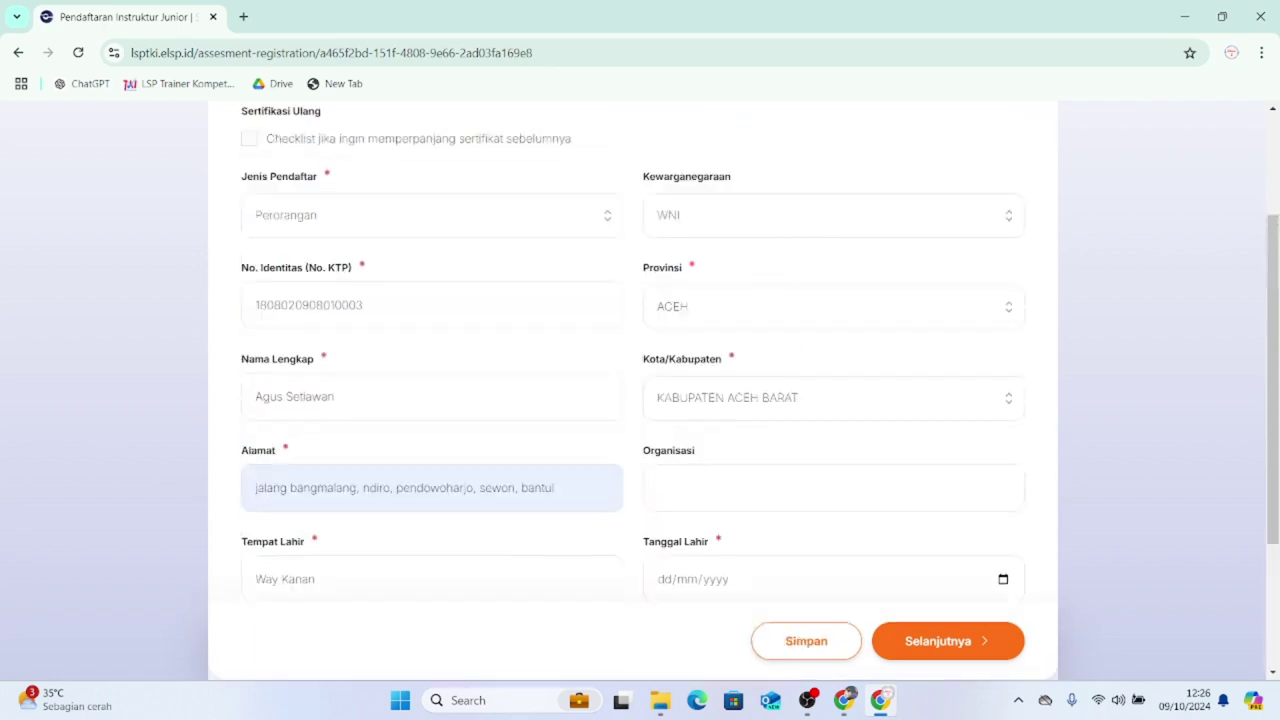
{"action": "left_click", "coordinate": [834, 400]}
{"action": "type", "text": "LPK Kibar Madani Yogyakarta"}
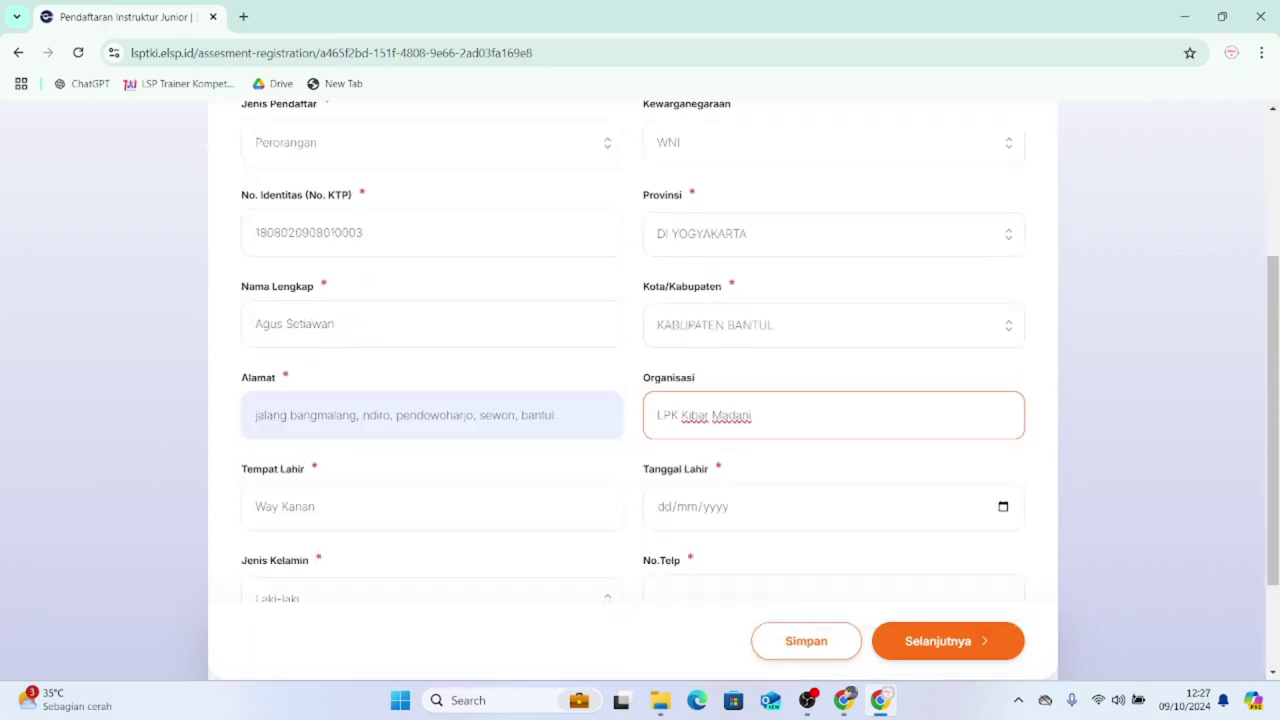
{"action": "left_click", "coordinate": [668, 517]}
{"action": "key", "text": "Tab"}
{"action": "key", "text": "Tab"}
{"action": "scroll", "coordinate": [754, 566], "scroll_direction": "up", "scroll_amount": 4}
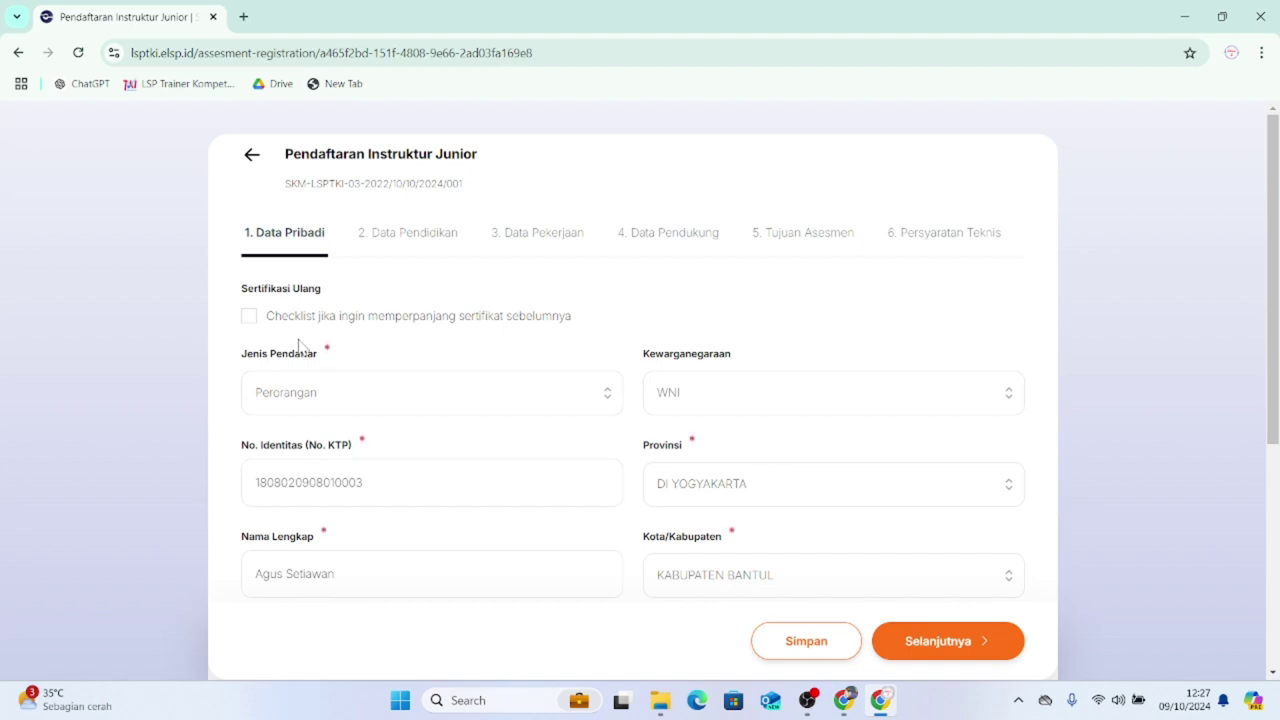
- On Data Pendidikan, choose SMA/Sederajat, school SMK Al Fajar Kasui, program Teknik Komputer dan Jaringan
{"action": "left_click", "coordinate": [367, 240]}
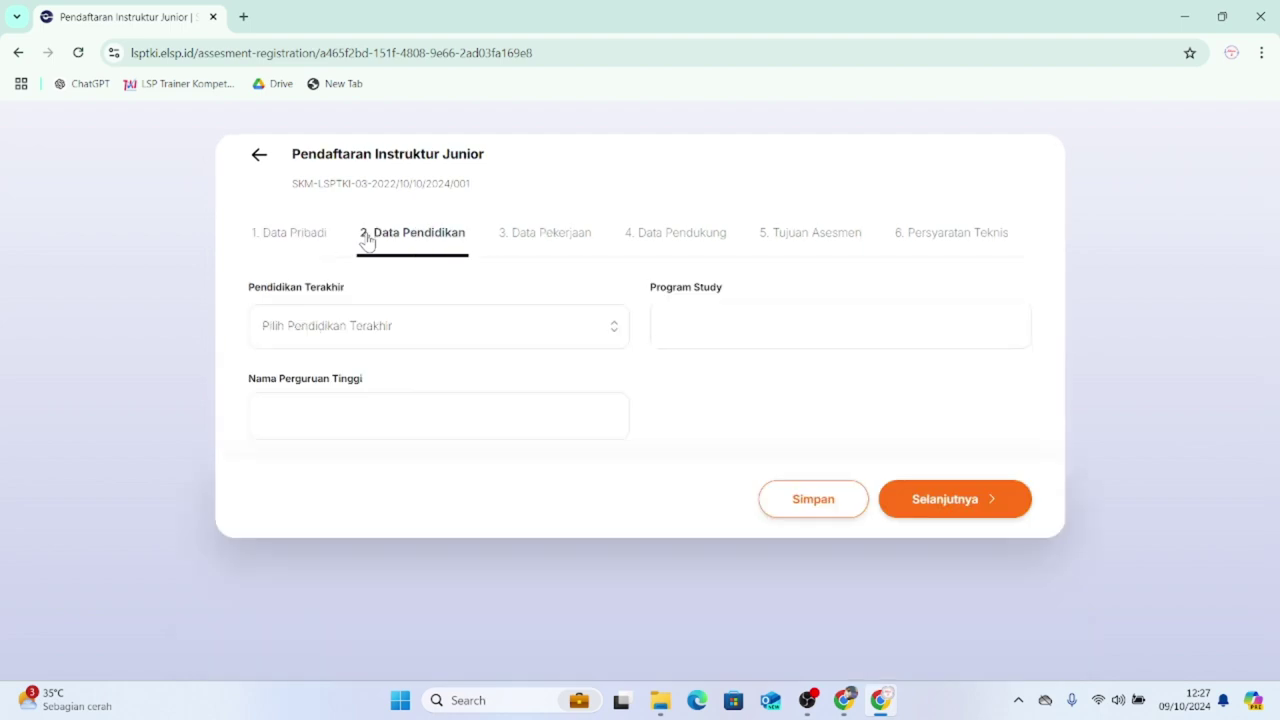
{"action": "left_click", "coordinate": [428, 326]}
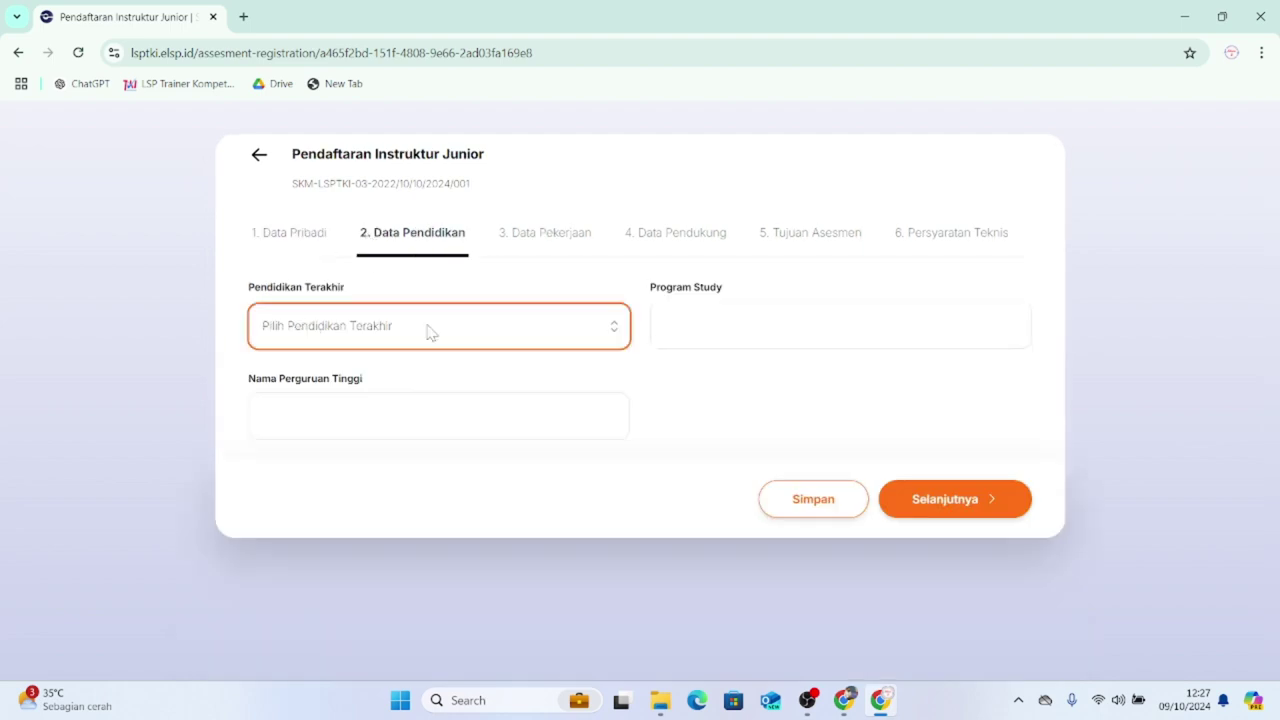
{"action": "left_click", "coordinate": [430, 430]}
{"action": "left_click", "coordinate": [430, 415]}
{"action": "type", "text": "SMK Al Fajar Kasui"}
{"action": "key", "text": "Tab"}
{"action": "type", "text": "Teknik Komputer dan Jaringan"}
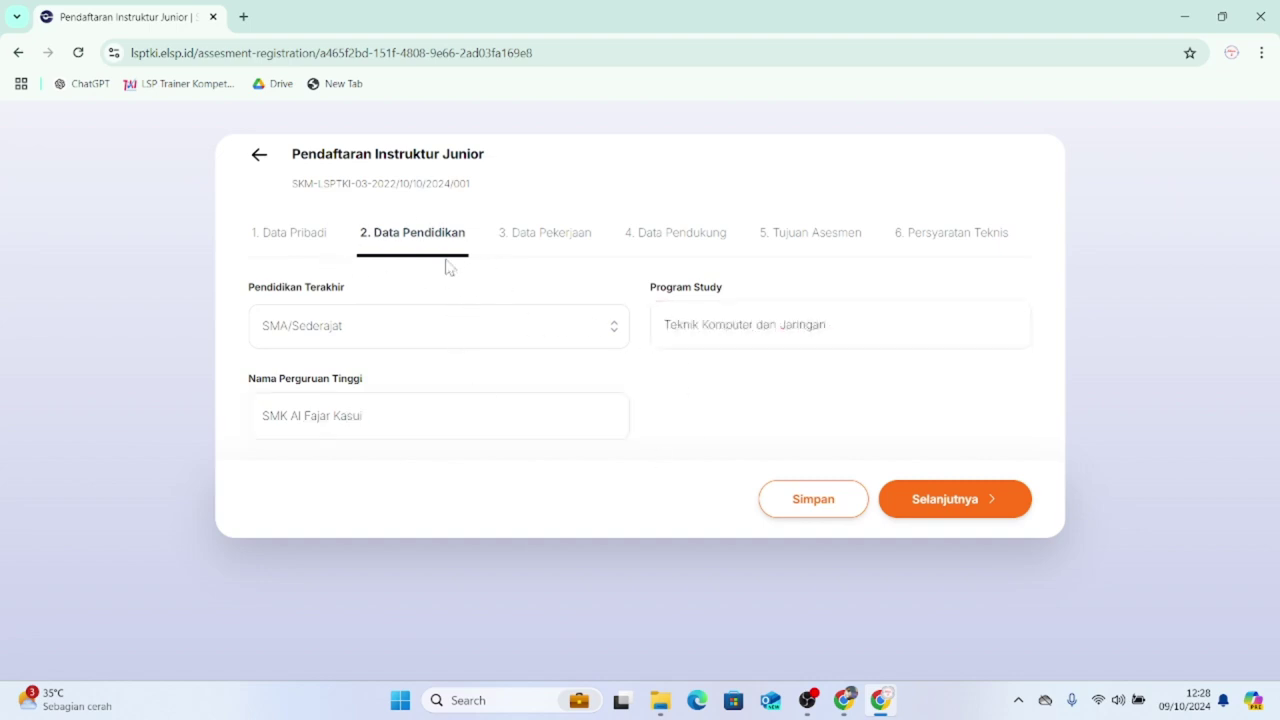
- On Data Pekerjaan, pick Karyawan Swasta, enter the company phone, Jabatan 'Instruktur' and company e-mail
{"action": "left_click", "coordinate": [541, 249]}
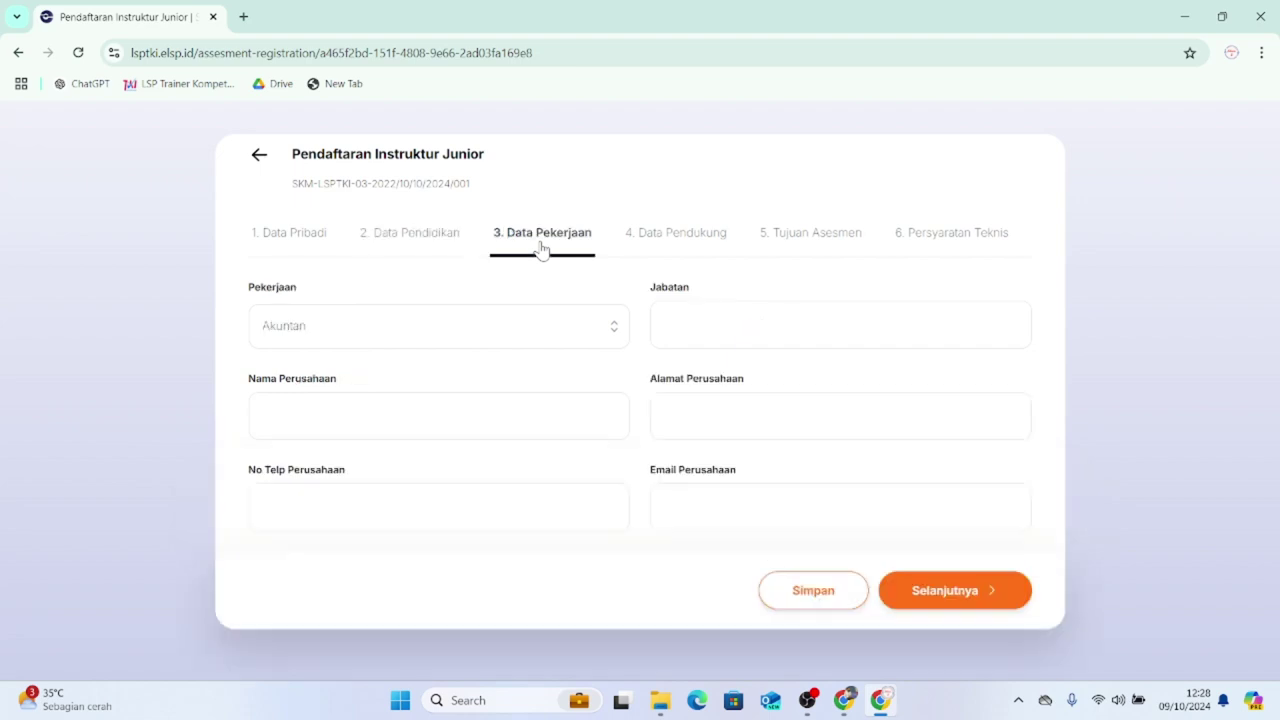
{"action": "left_click", "coordinate": [482, 346]}
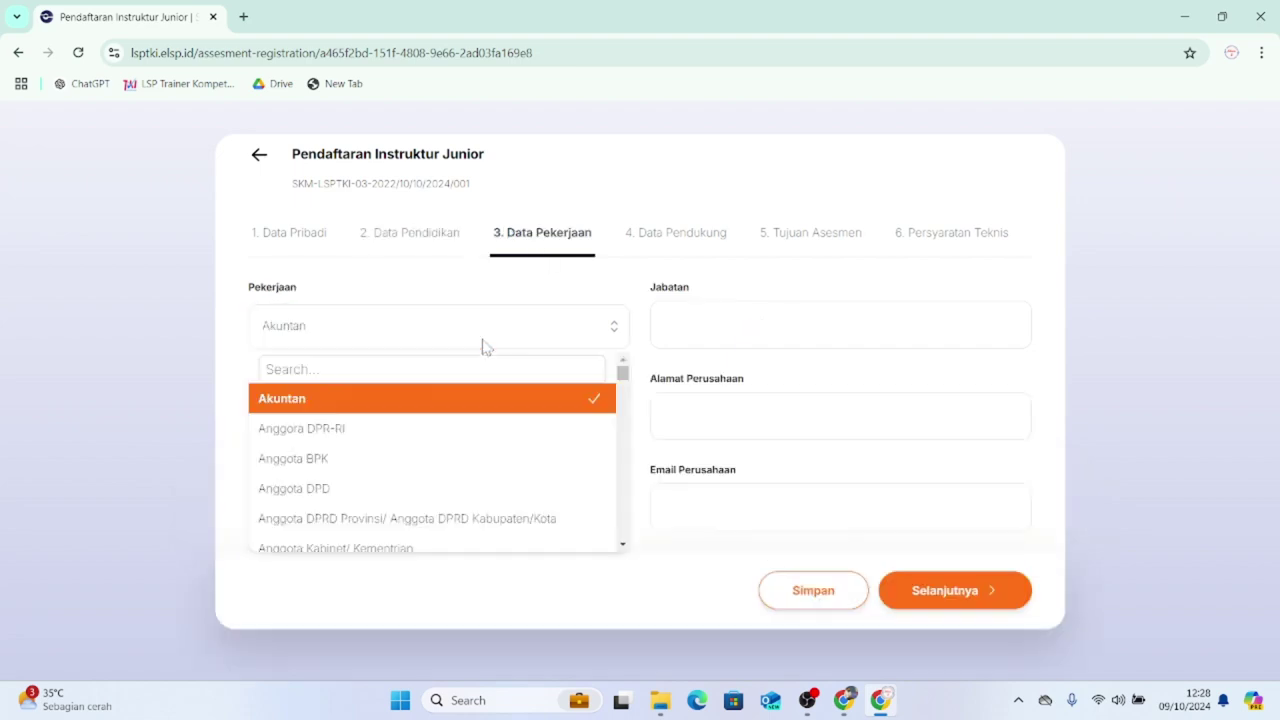
{"action": "left_click", "coordinate": [460, 369]}
{"action": "type", "text": "kary"}
{"action": "left_click", "coordinate": [308, 489]}
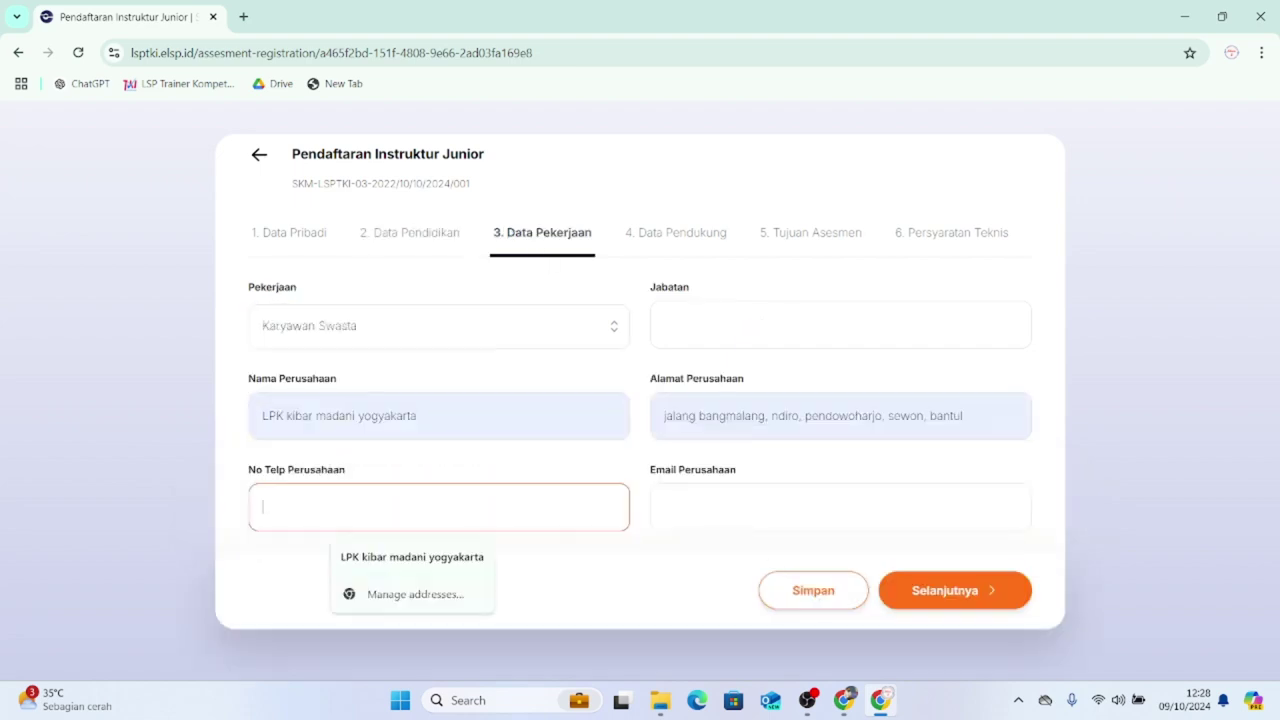
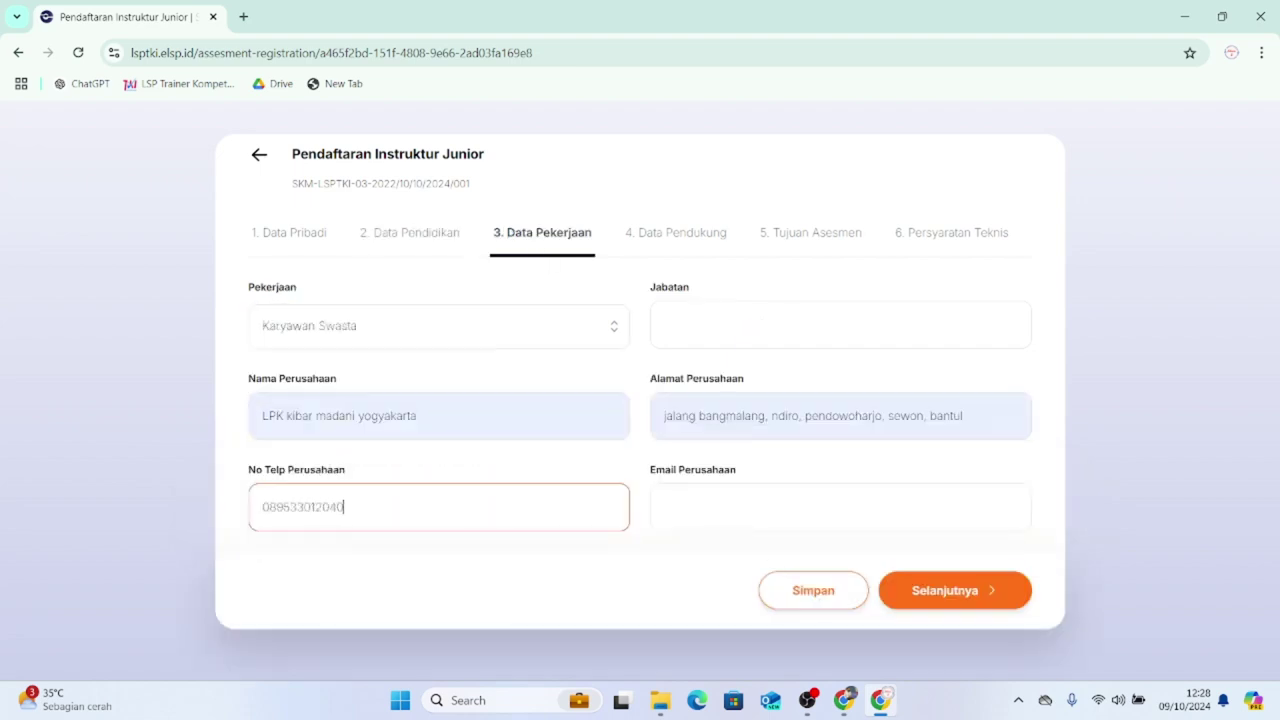
{"action": "left_click", "coordinate": [755, 325]}
{"action": "type", "text": "Instruktur"}
{"action": "left_click", "coordinate": [755, 507]}
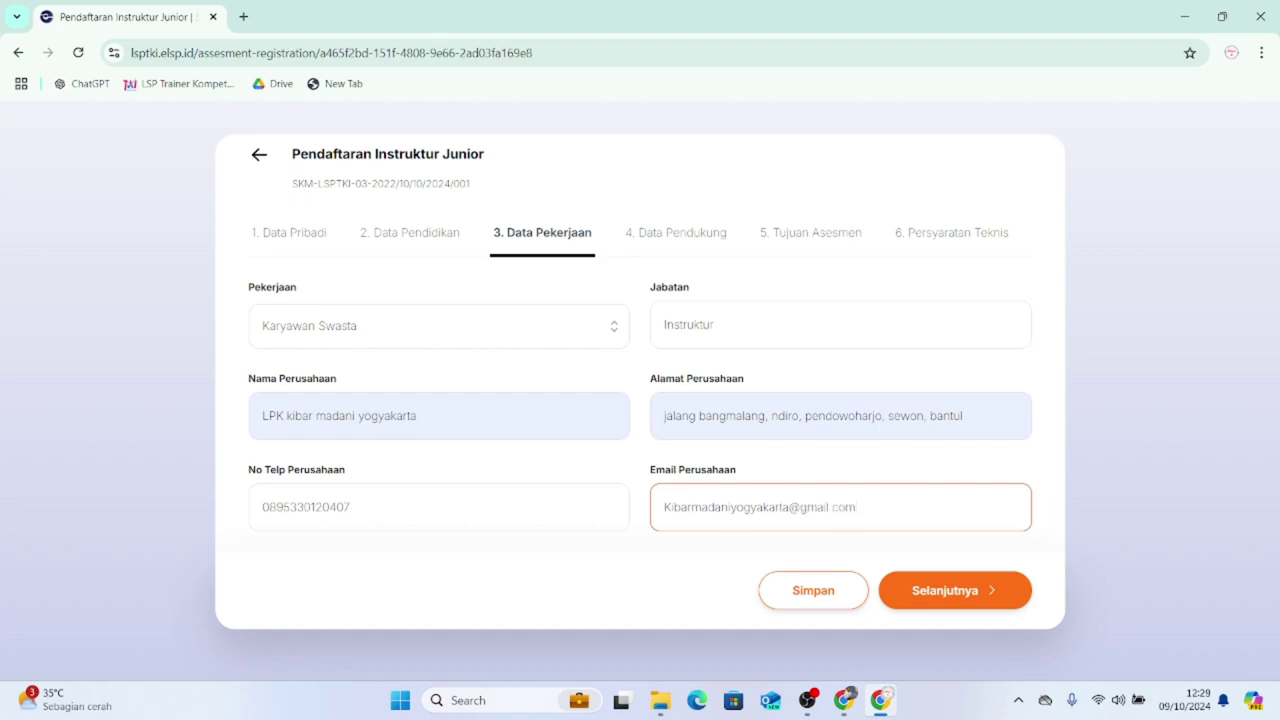
{"action": "left_click", "coordinate": [533, 282]}
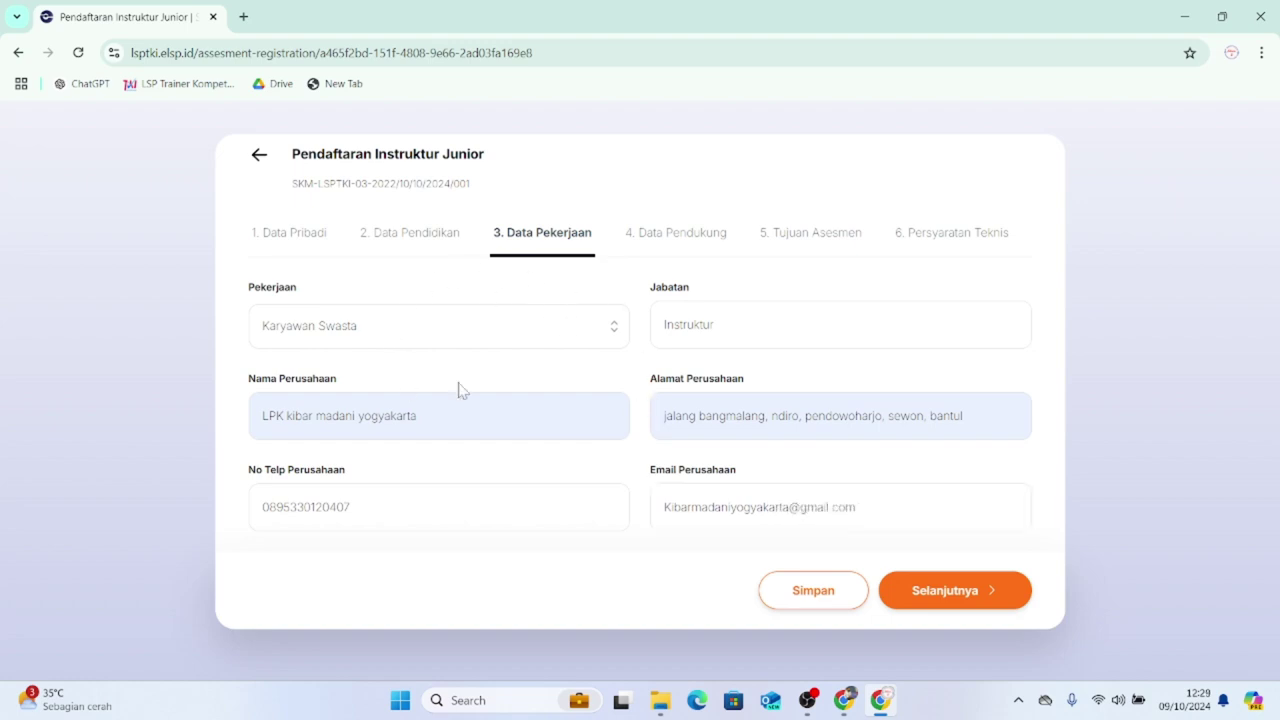
- On Data Pendukung, upload the passport photo and the KTP identity card scan
{"action": "left_click", "coordinate": [668, 246]}
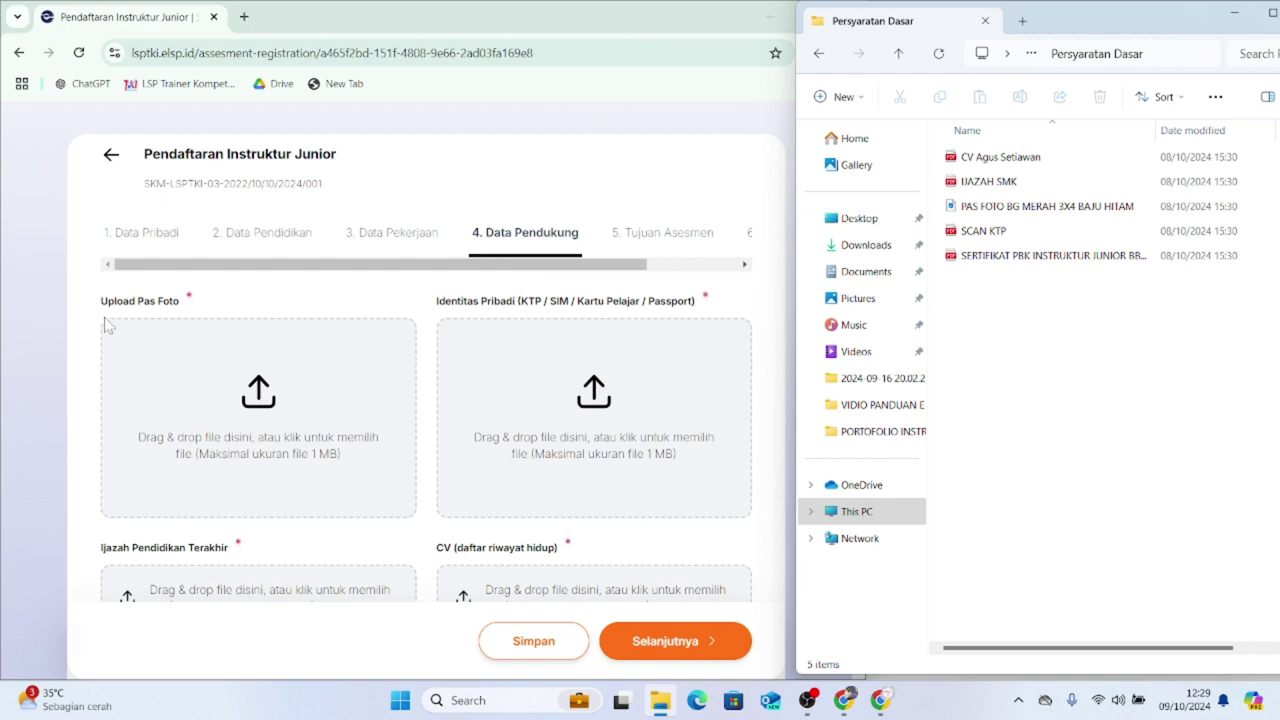
{"action": "left_click", "coordinate": [982, 210]}
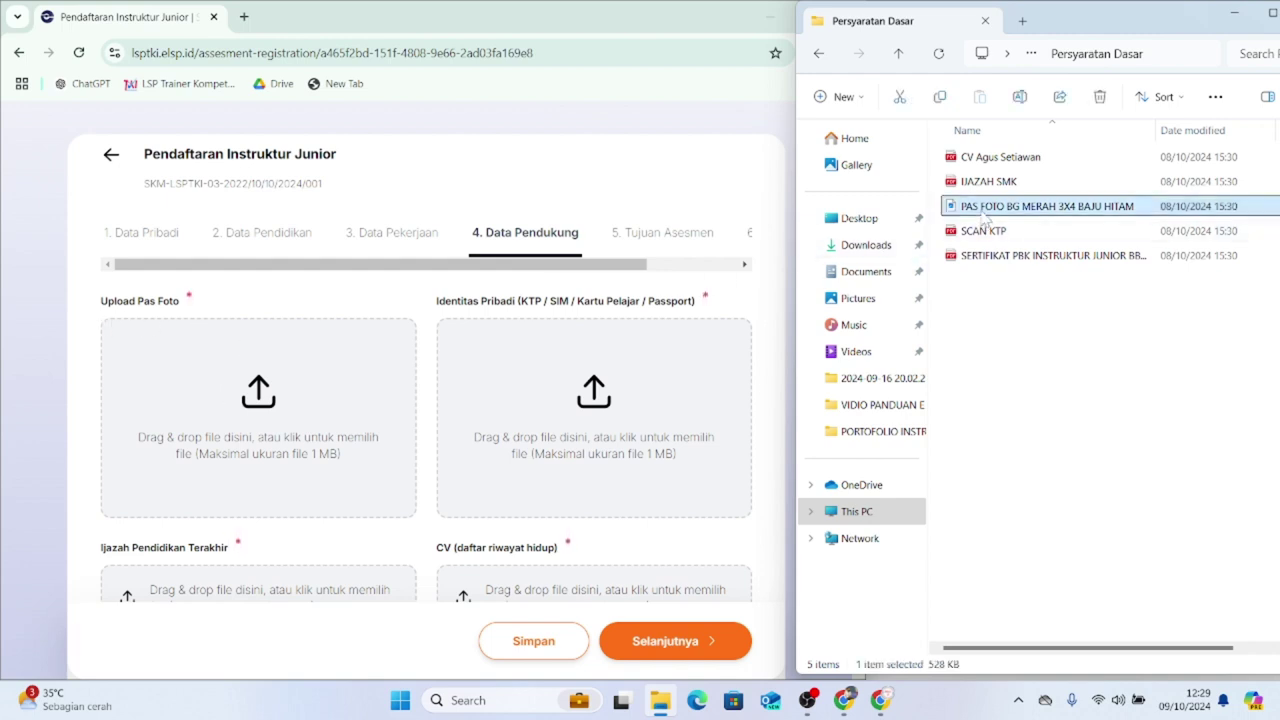
{"action": "left_click_drag", "start_coordinate": [983, 219], "coordinate": [362, 357]}
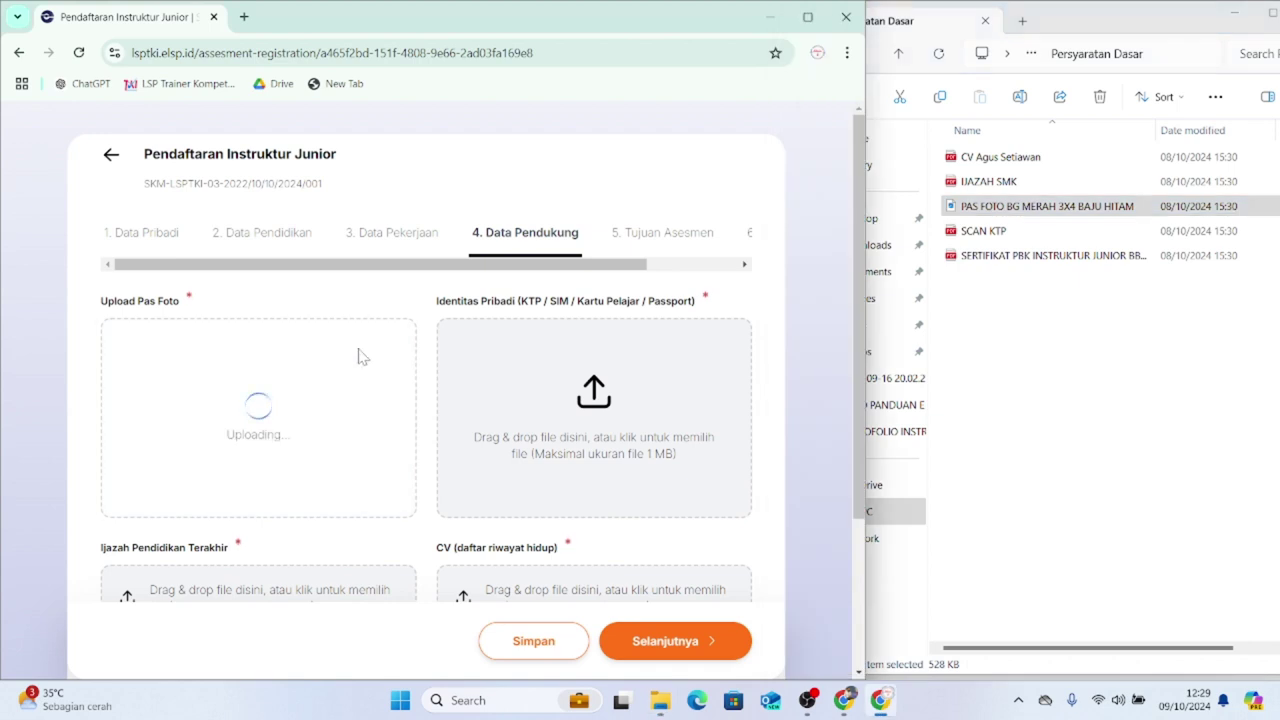
{"action": "left_click", "coordinate": [998, 234]}
{"action": "left_click_drag", "start_coordinate": [998, 234], "coordinate": [628, 418]}
{"action": "scroll", "coordinate": [628, 418], "scroll_direction": "down", "scroll_amount": 3}
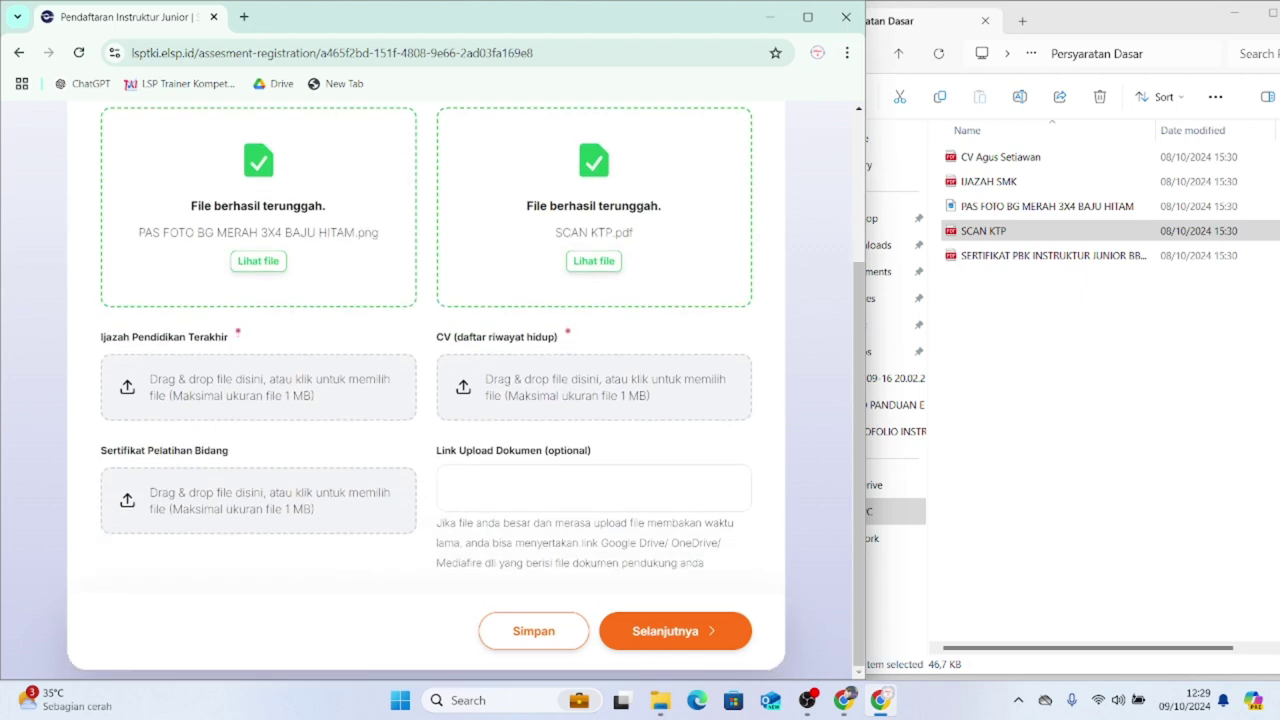
- Upload the Ijazah diploma, the CV and the training certificate into their slots
{"action": "left_click", "coordinate": [988, 181]}
{"action": "left_click_drag", "start_coordinate": [988, 181], "coordinate": [366, 400]}
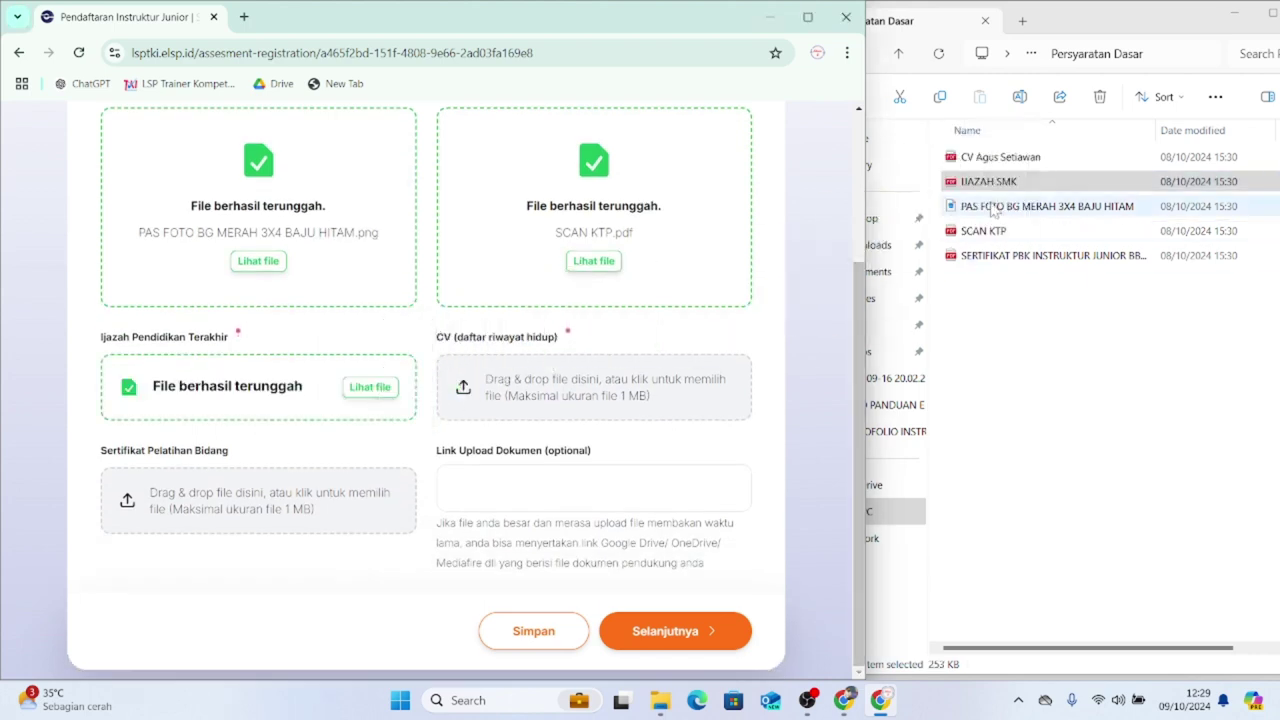
{"action": "left_click", "coordinate": [1000, 157]}
{"action": "left_click_drag", "start_coordinate": [924, 247], "coordinate": [640, 397]}
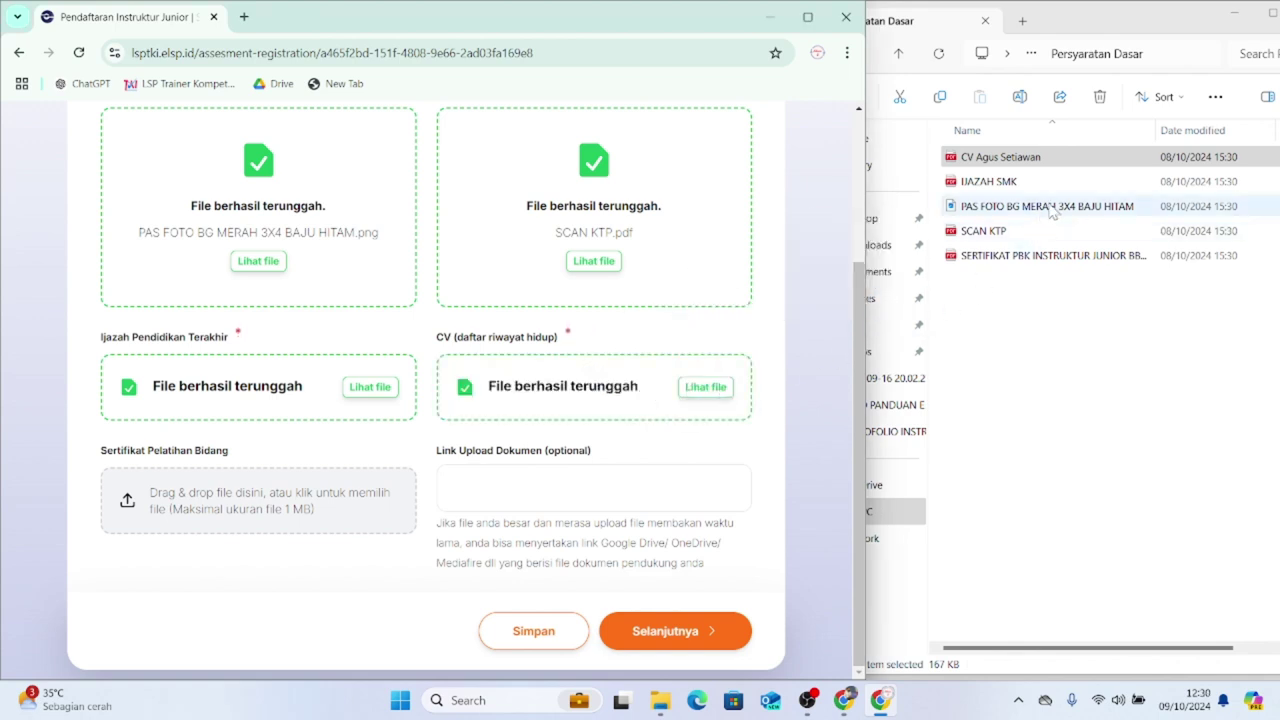
{"action": "left_click_drag", "start_coordinate": [1030, 270], "coordinate": [311, 522]}
{"action": "scroll", "coordinate": [333, 522], "scroll_direction": "up", "scroll_amount": 2}
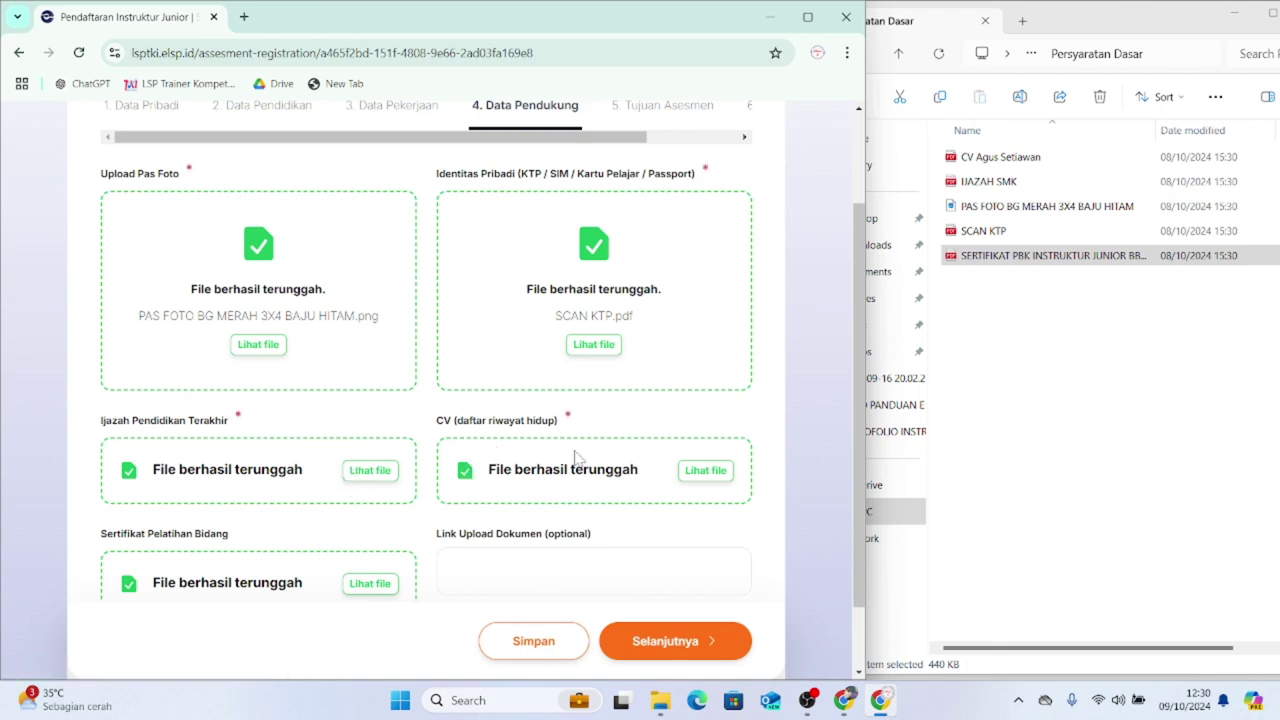
{"action": "scroll", "coordinate": [584, 449], "scroll_direction": "up", "scroll_amount": 2}
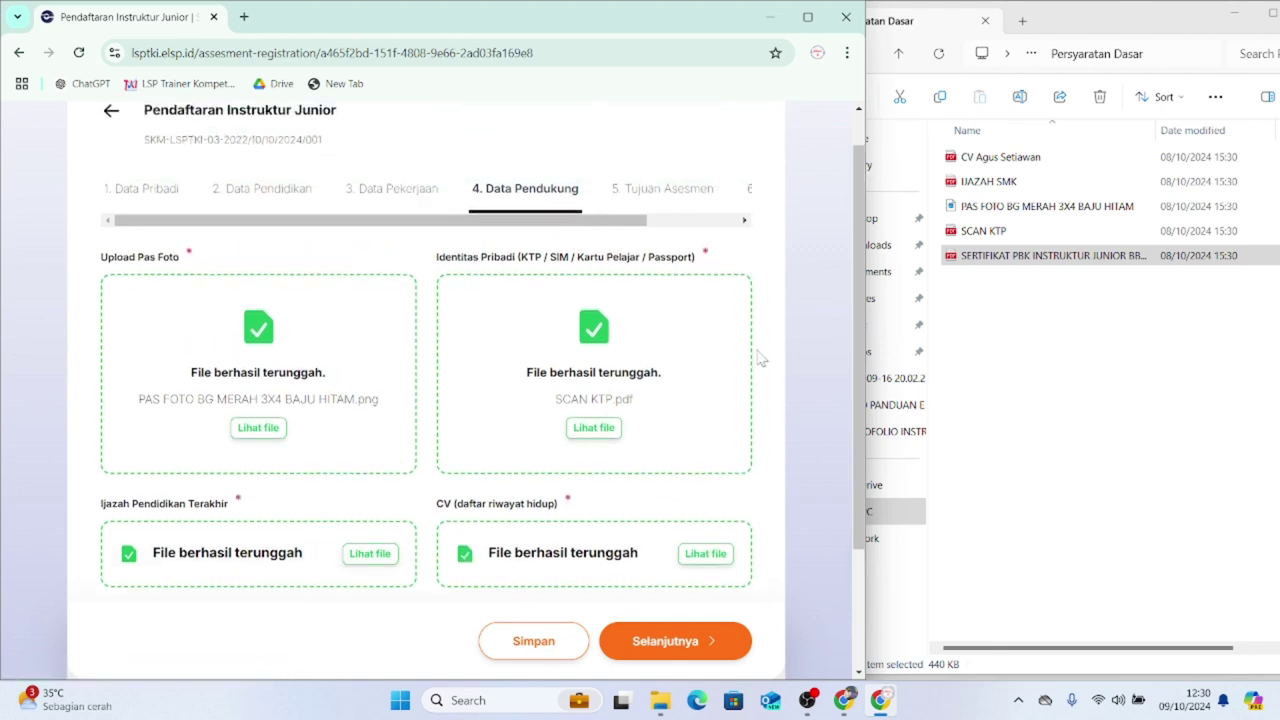
- Maximize the browser and tick Sertifikasi on the Tujuan Asesmen step
{"action": "left_click", "coordinate": [808, 17]}
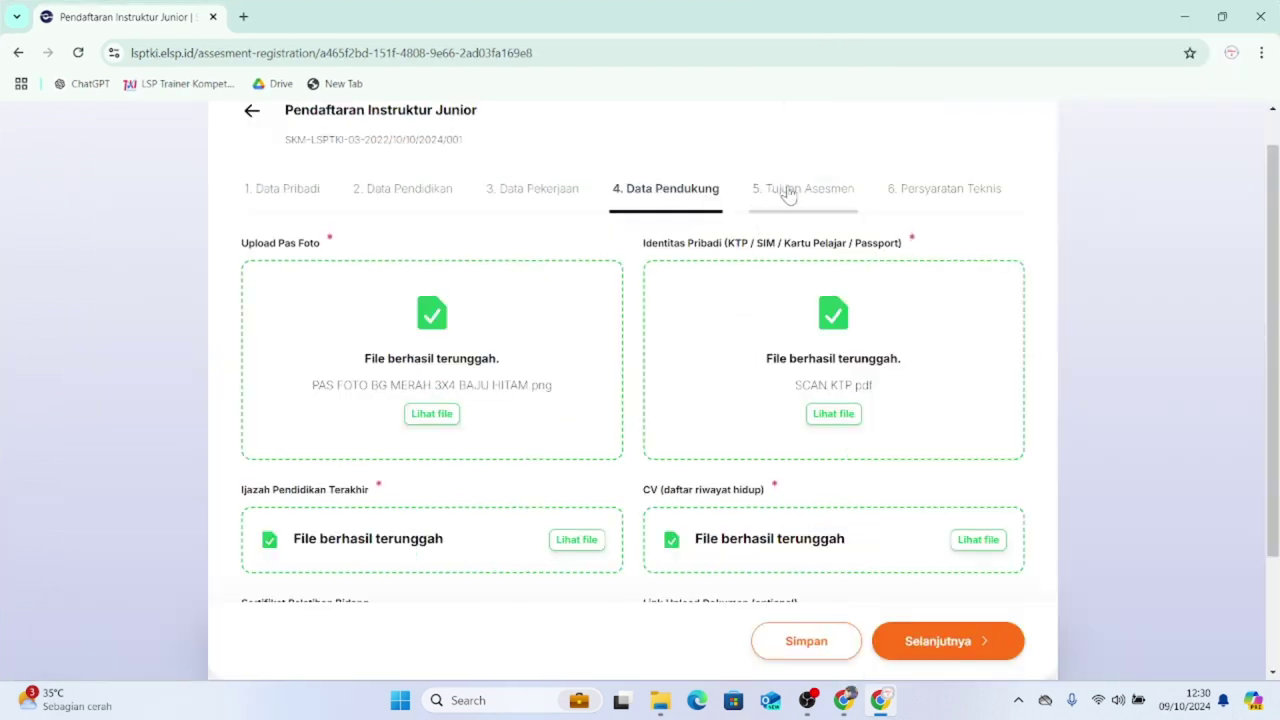
{"action": "left_click", "coordinate": [789, 193]}
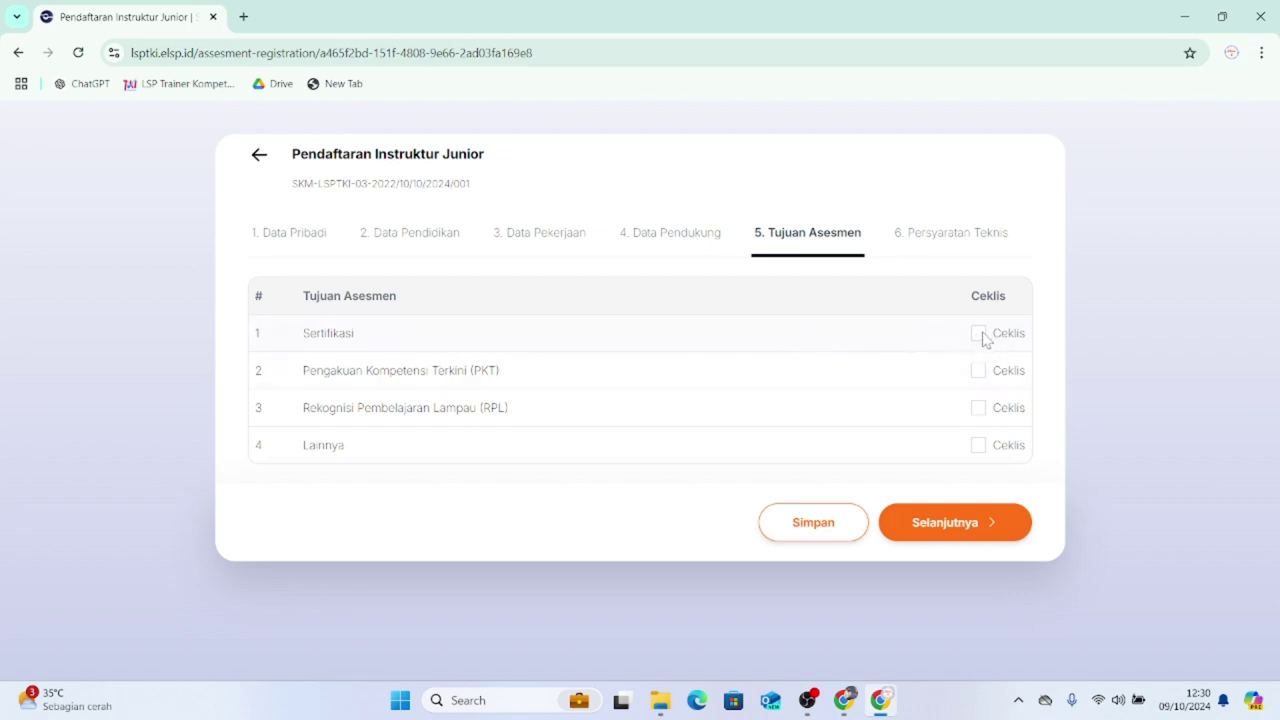
{"action": "left_click", "coordinate": [982, 336]}
- Mark Ruang Uji, Meja, Kursi, Pengatur suhu, Lampu Penerangan and PC camera as Ada
{"action": "left_click", "coordinate": [898, 237]}
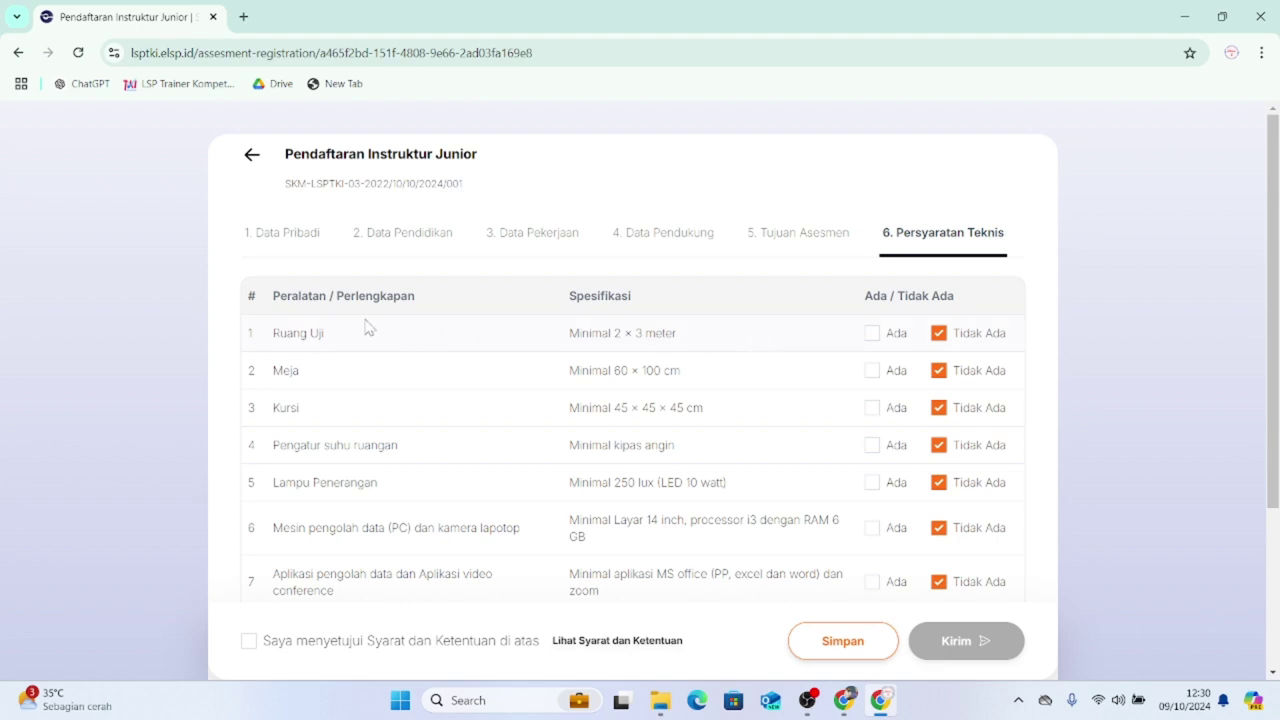
{"action": "scroll", "coordinate": [380, 312], "scroll_direction": "down", "scroll_amount": 1}
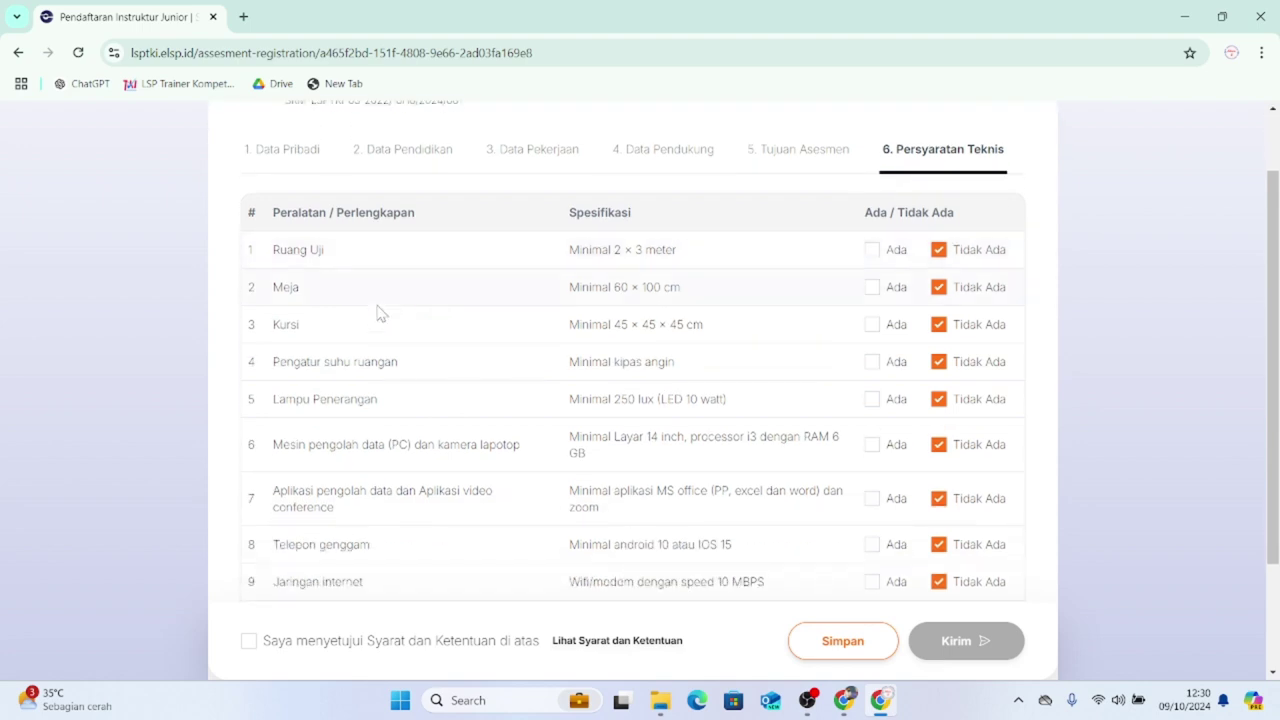
{"action": "scroll", "coordinate": [600, 318], "scroll_direction": "up", "scroll_amount": 1}
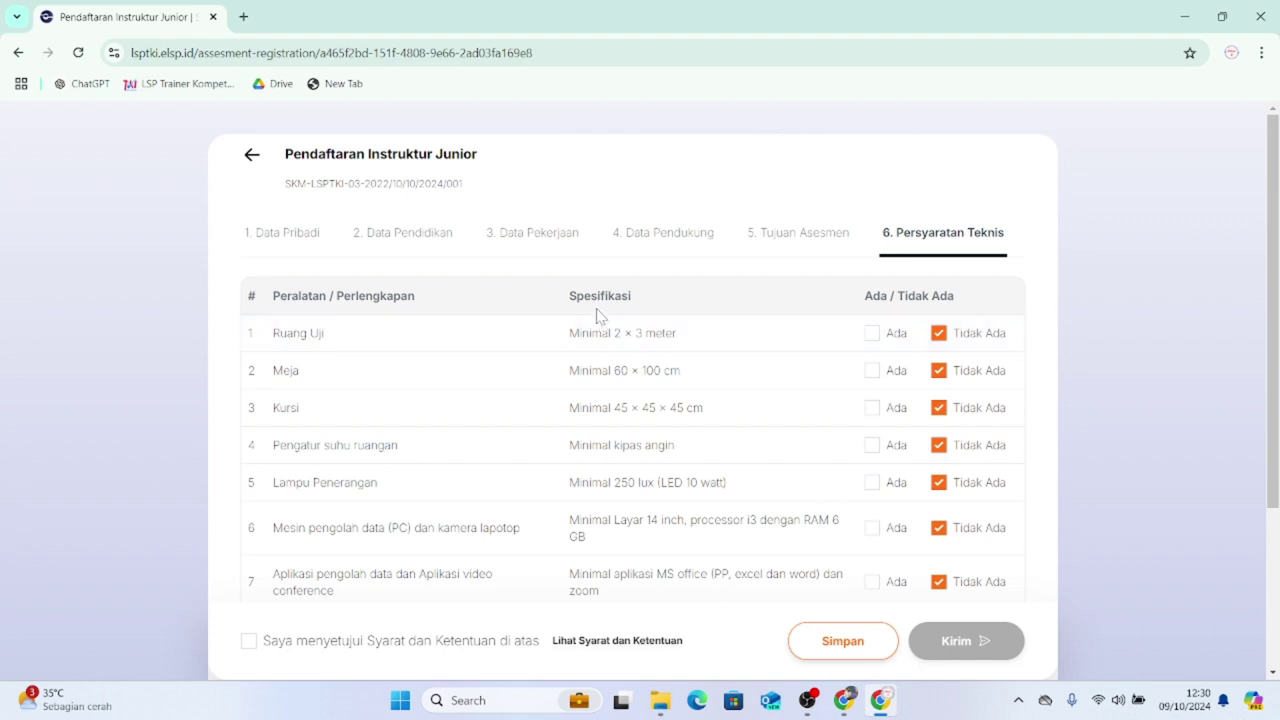
{"action": "scroll", "coordinate": [686, 340], "scroll_direction": "down", "scroll_amount": 1}
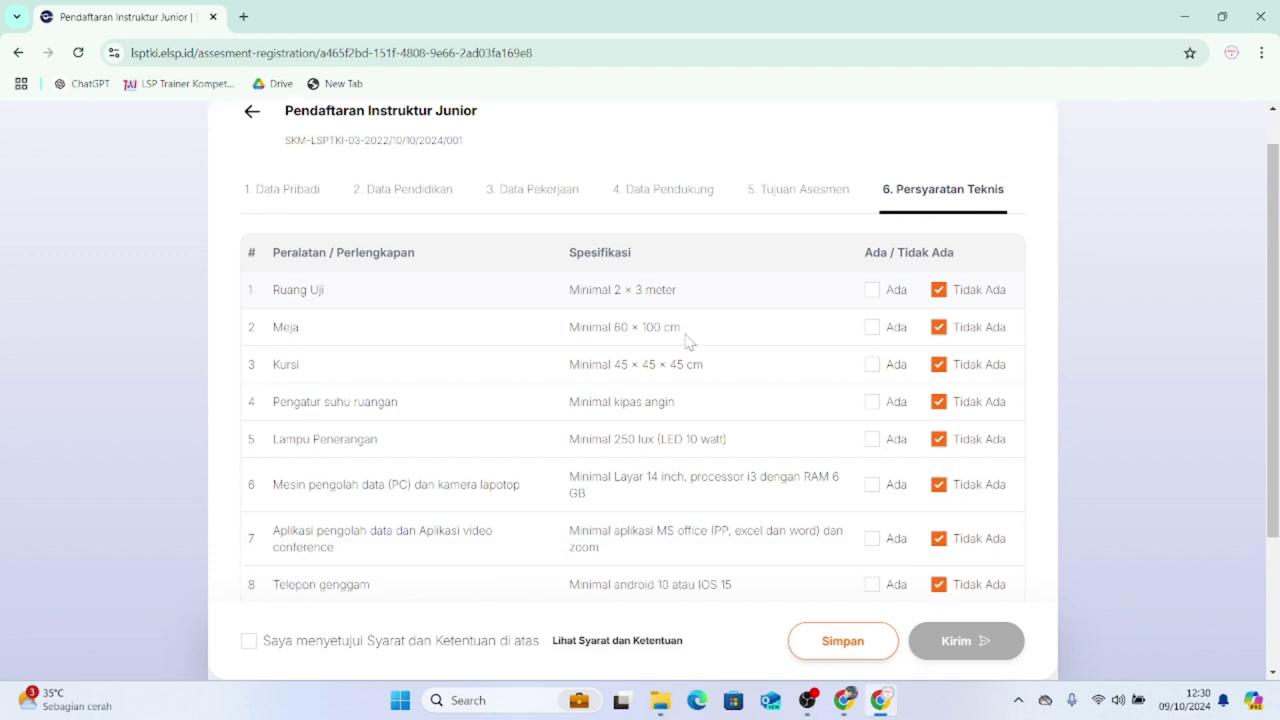
{"action": "scroll", "coordinate": [747, 340], "scroll_direction": "down", "scroll_amount": 1}
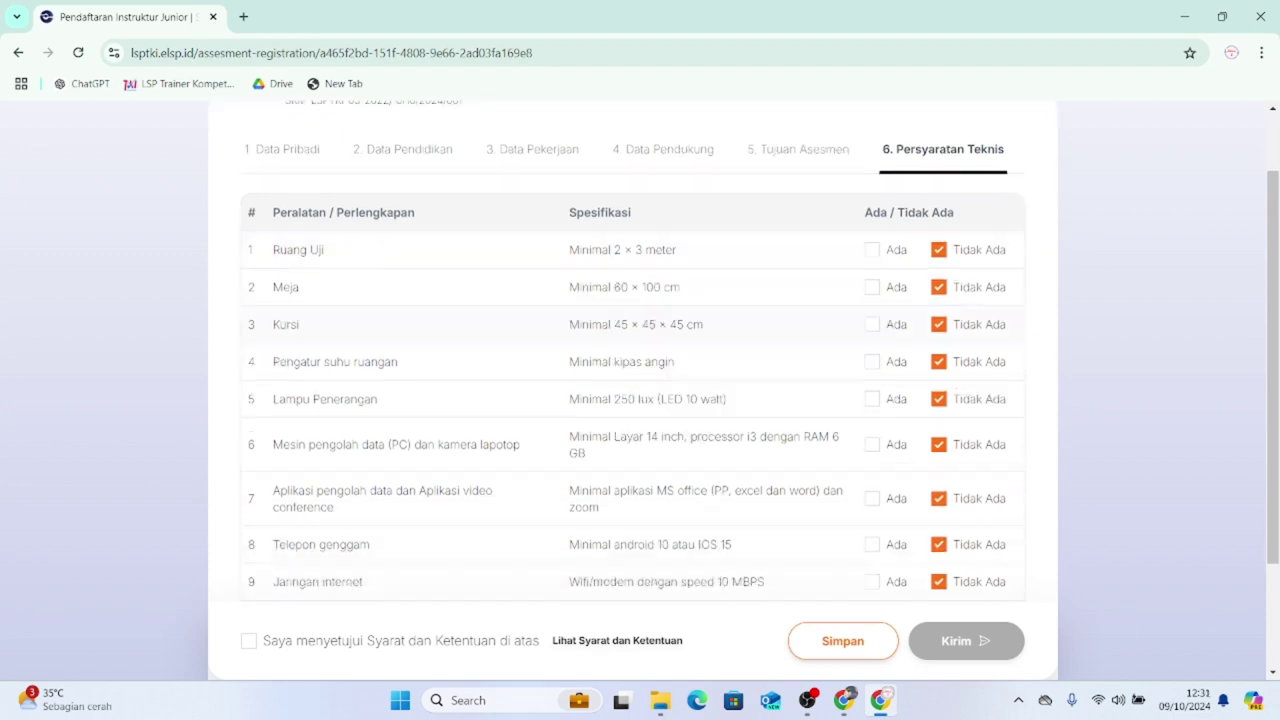
{"action": "left_click", "coordinate": [872, 251]}
{"action": "left_click", "coordinate": [872, 288]}
{"action": "left_click", "coordinate": [872, 325]}
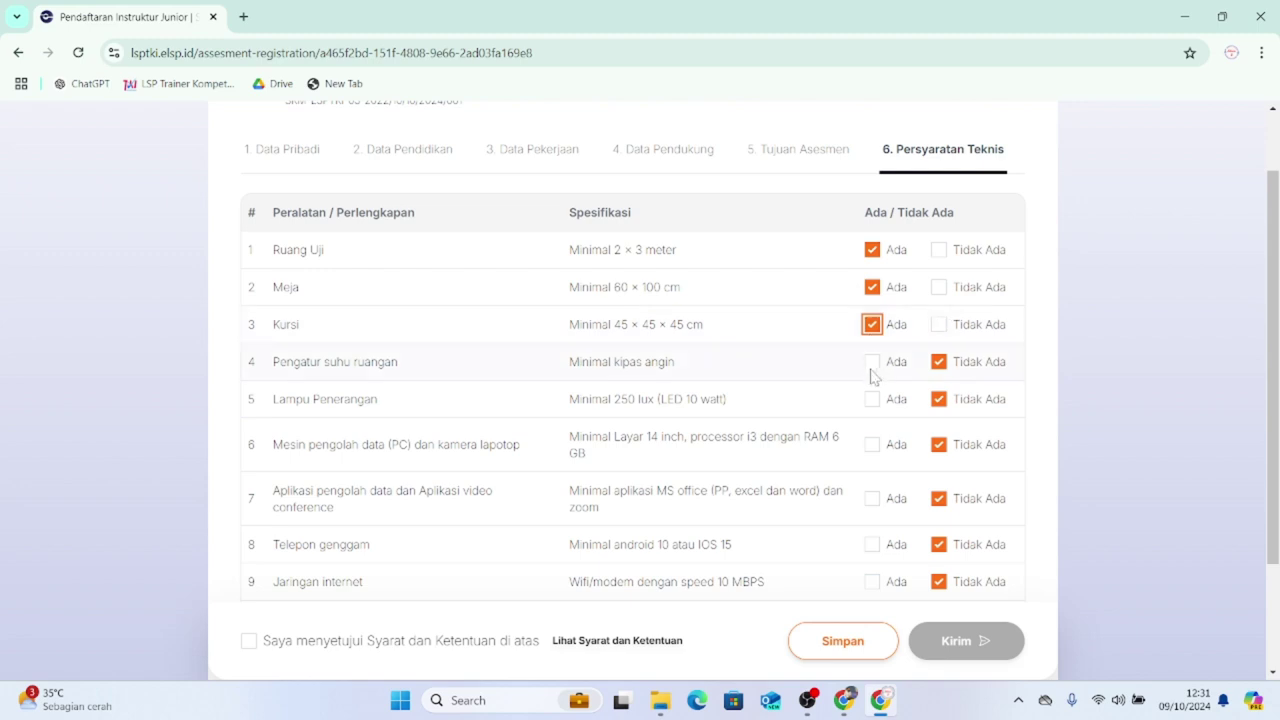
{"action": "left_click", "coordinate": [872, 362]}
{"action": "left_click", "coordinate": [872, 399]}
{"action": "left_click", "coordinate": [872, 444]}
- Mark Telepon genggam, data/video-conference apps, Jaringan internet and ATK as Ada
{"action": "scroll", "coordinate": [880, 440], "scroll_direction": "down", "scroll_amount": 2}
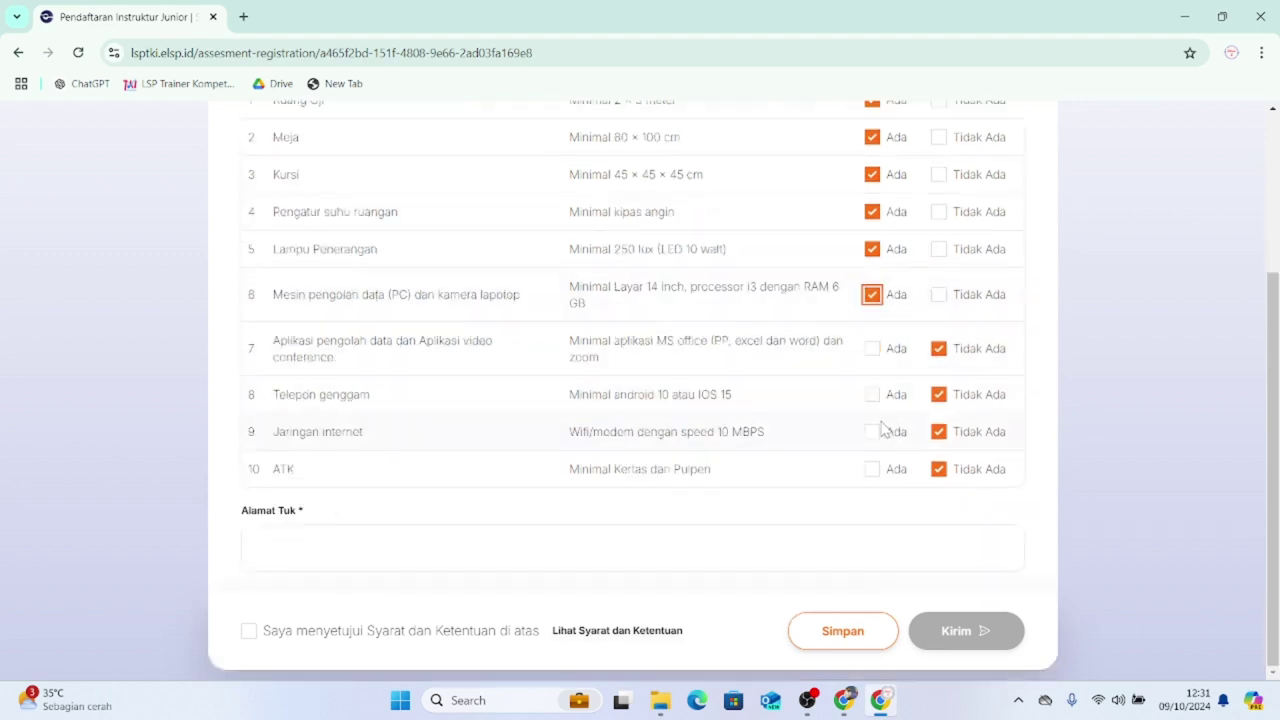
{"action": "left_click", "coordinate": [875, 396]}
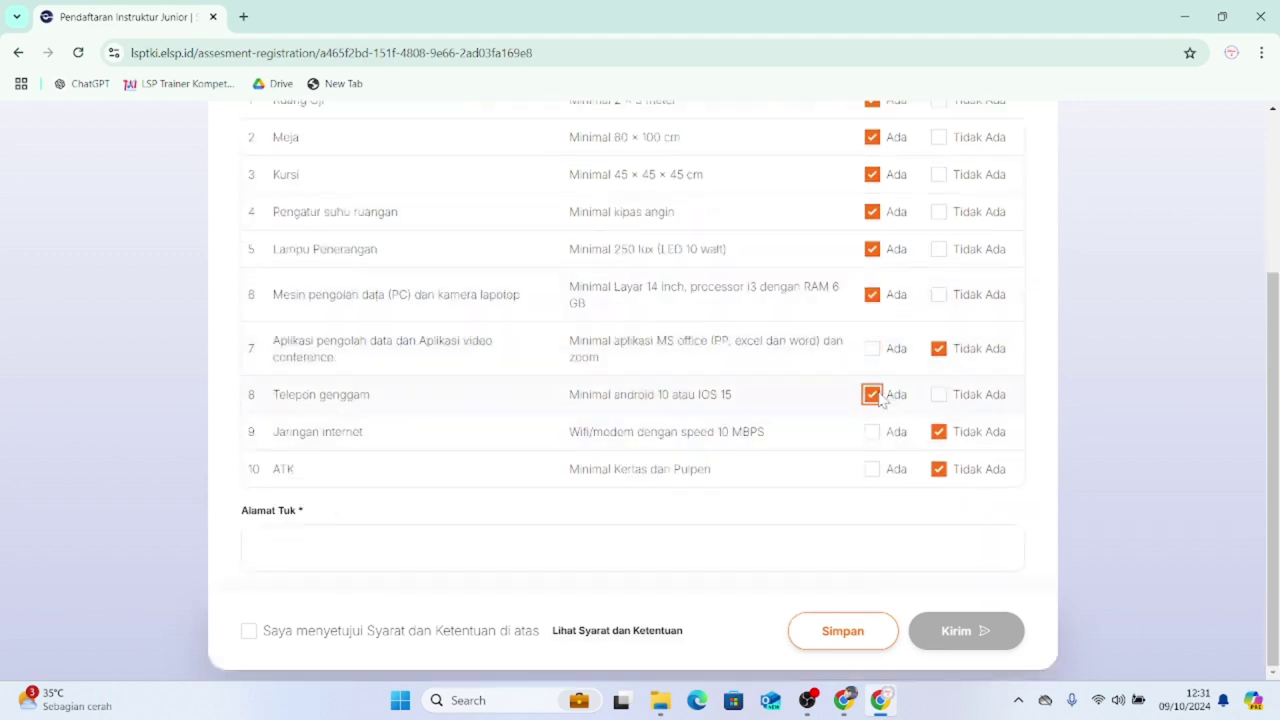
{"action": "left_click", "coordinate": [873, 350]}
{"action": "left_click", "coordinate": [872, 432]}
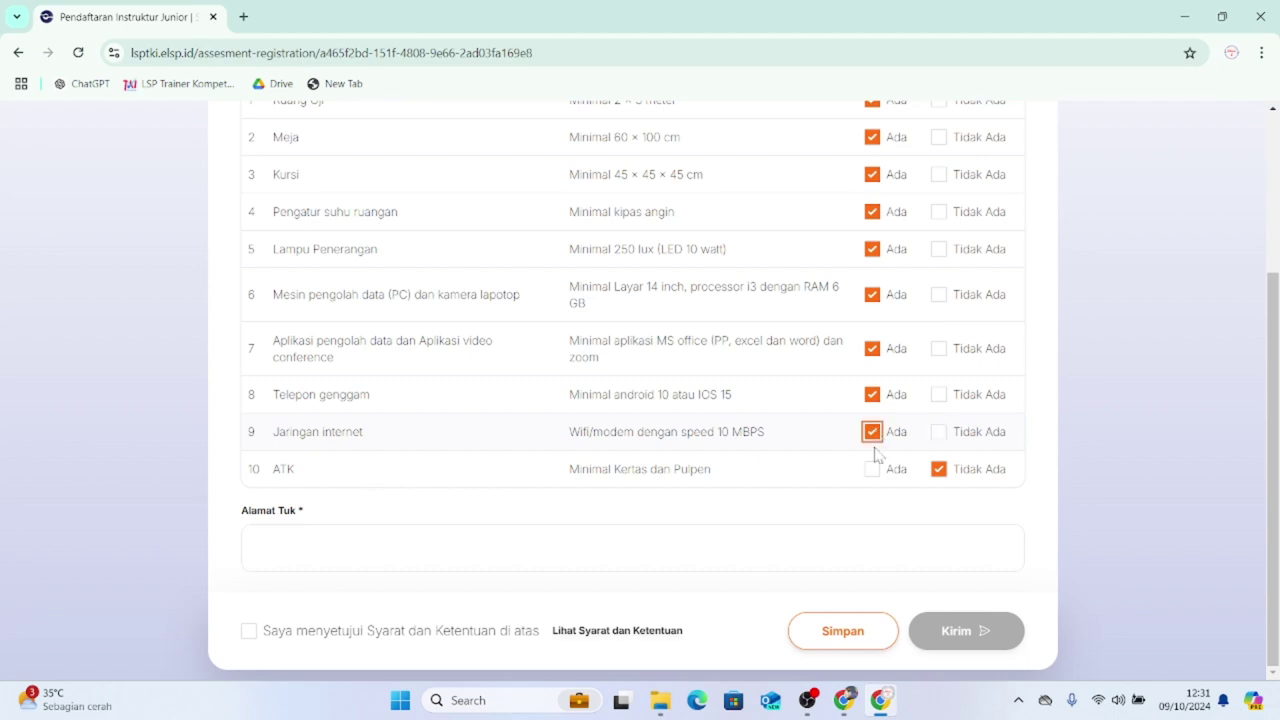
{"action": "left_click", "coordinate": [872, 469]}
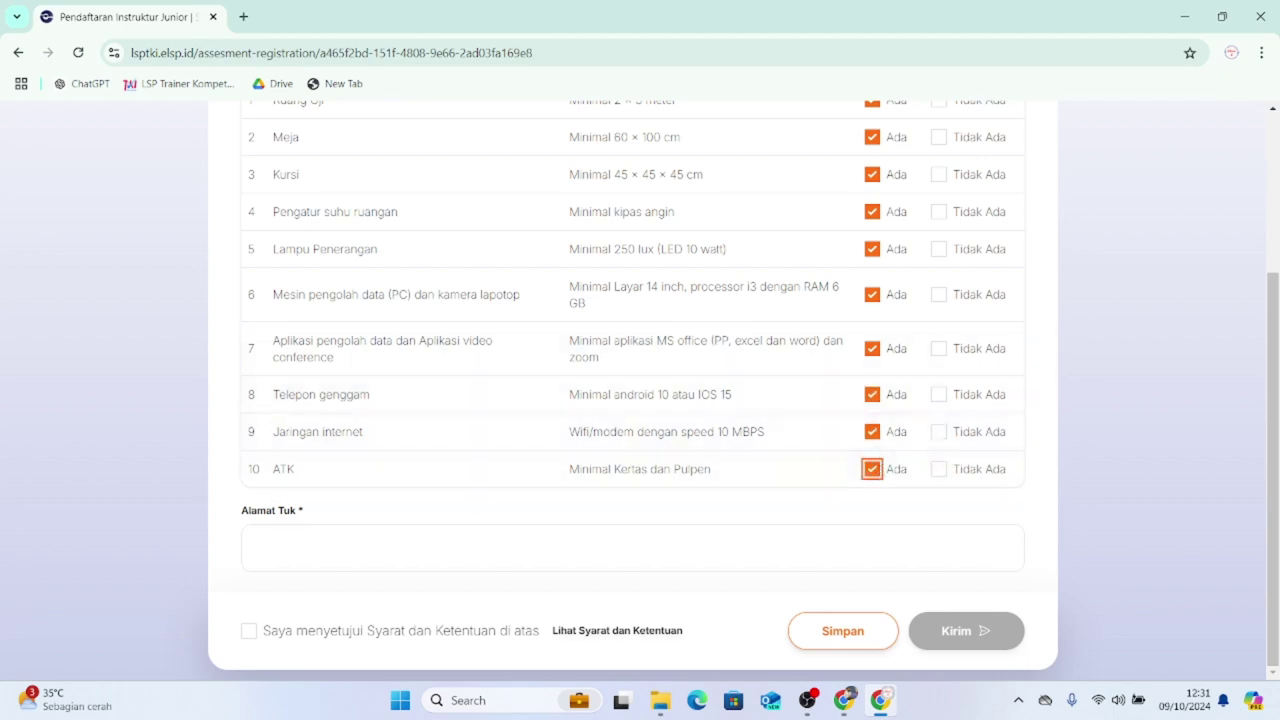
{"action": "left_click", "coordinate": [555, 546]}
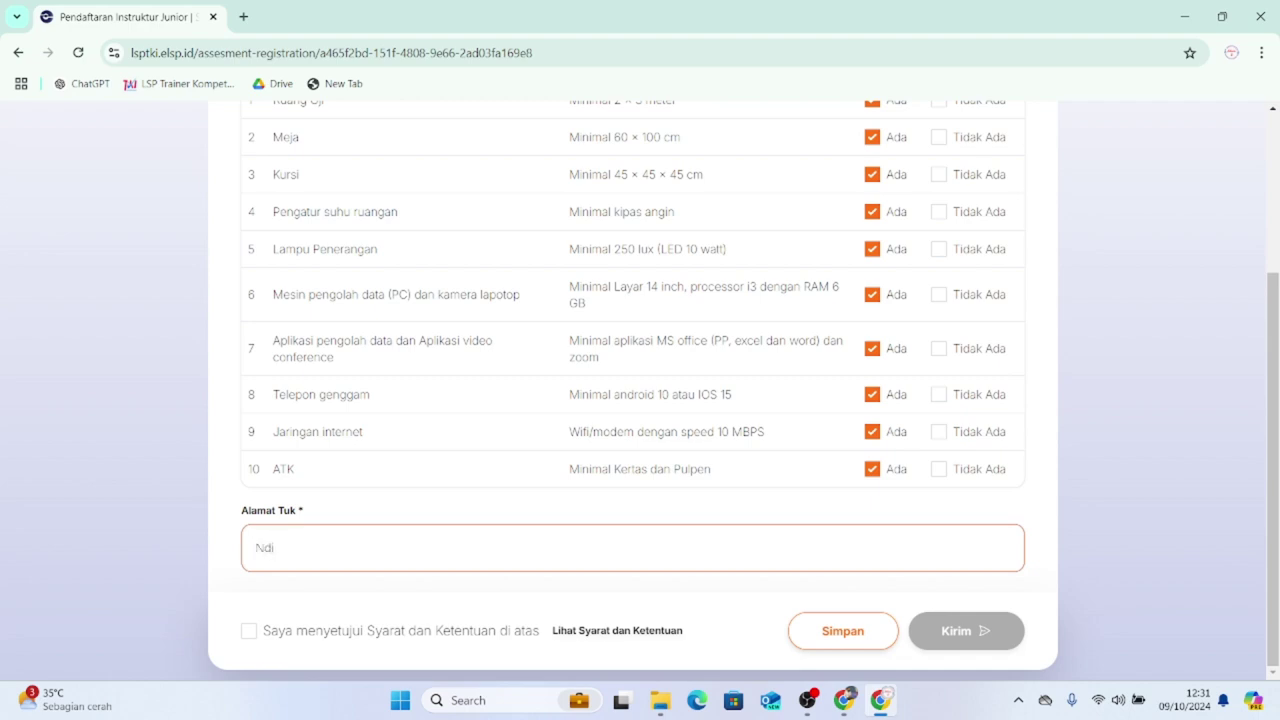
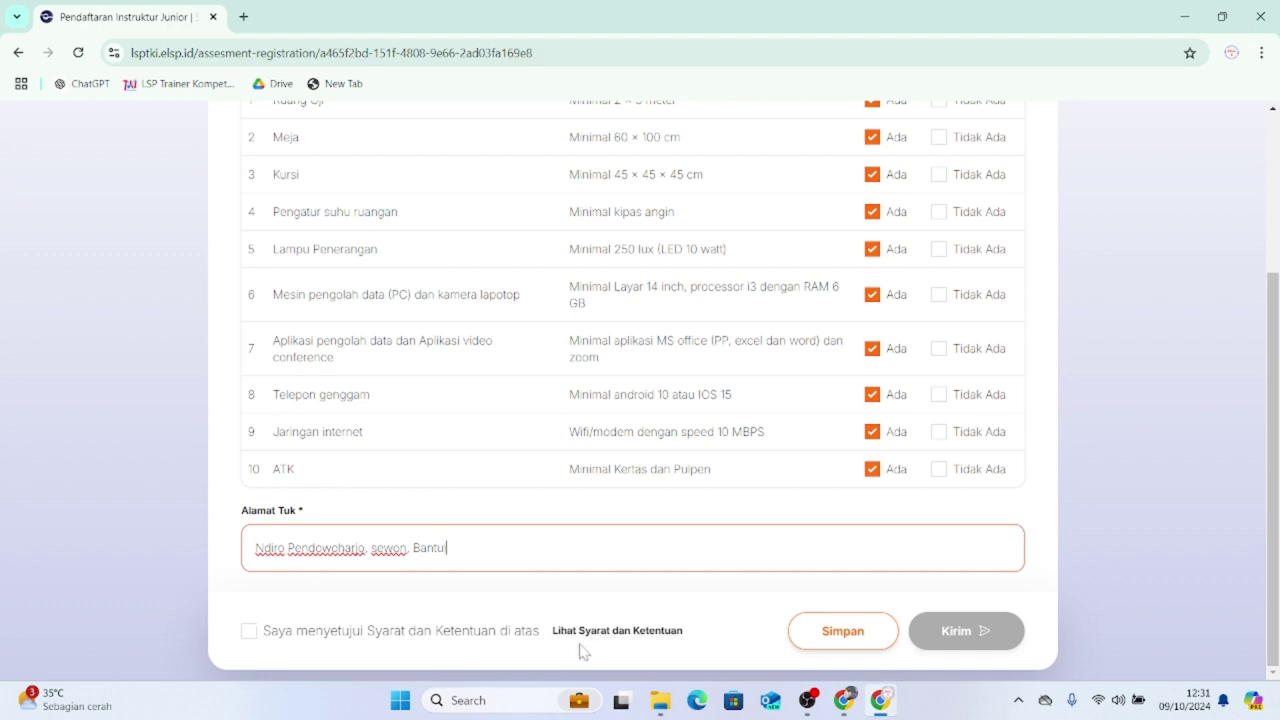
- Enter the test-site address in Alamat Tuk and accept the Syarat dan Ketentuan
{"action": "left_click", "coordinate": [250, 633]}
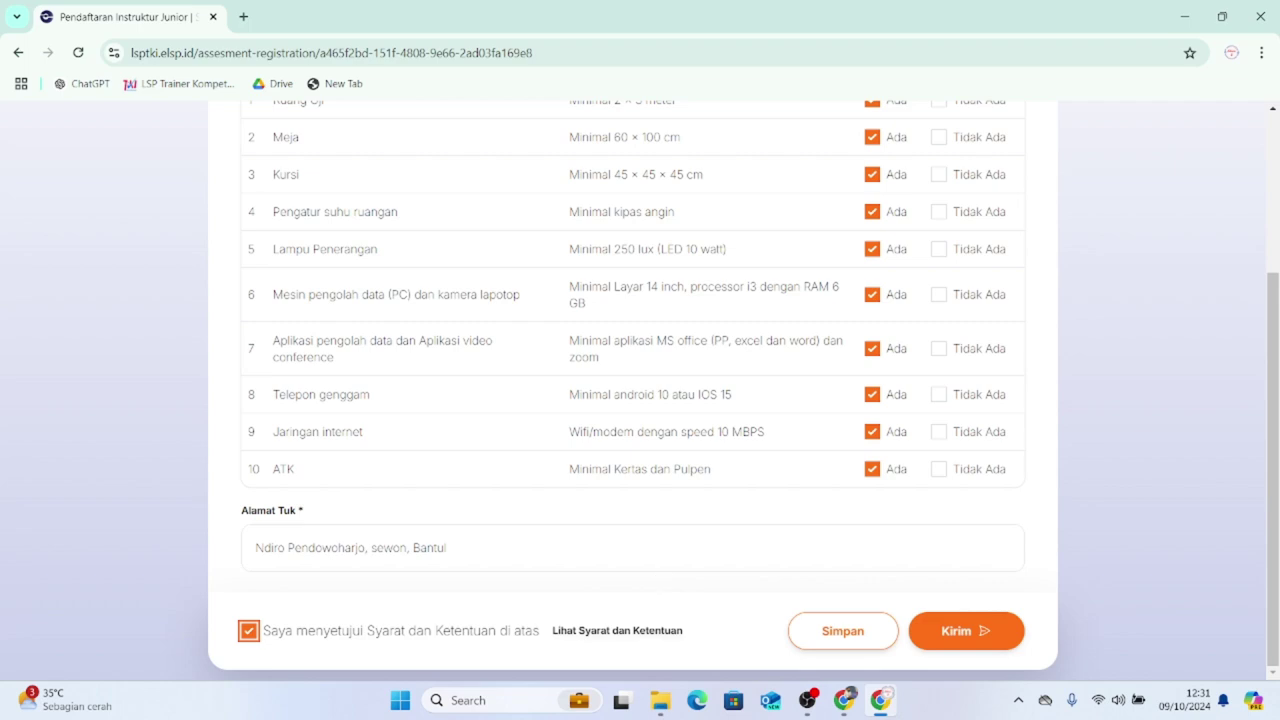
{"action": "scroll", "coordinate": [714, 549], "scroll_direction": "up", "scroll_amount": 5}
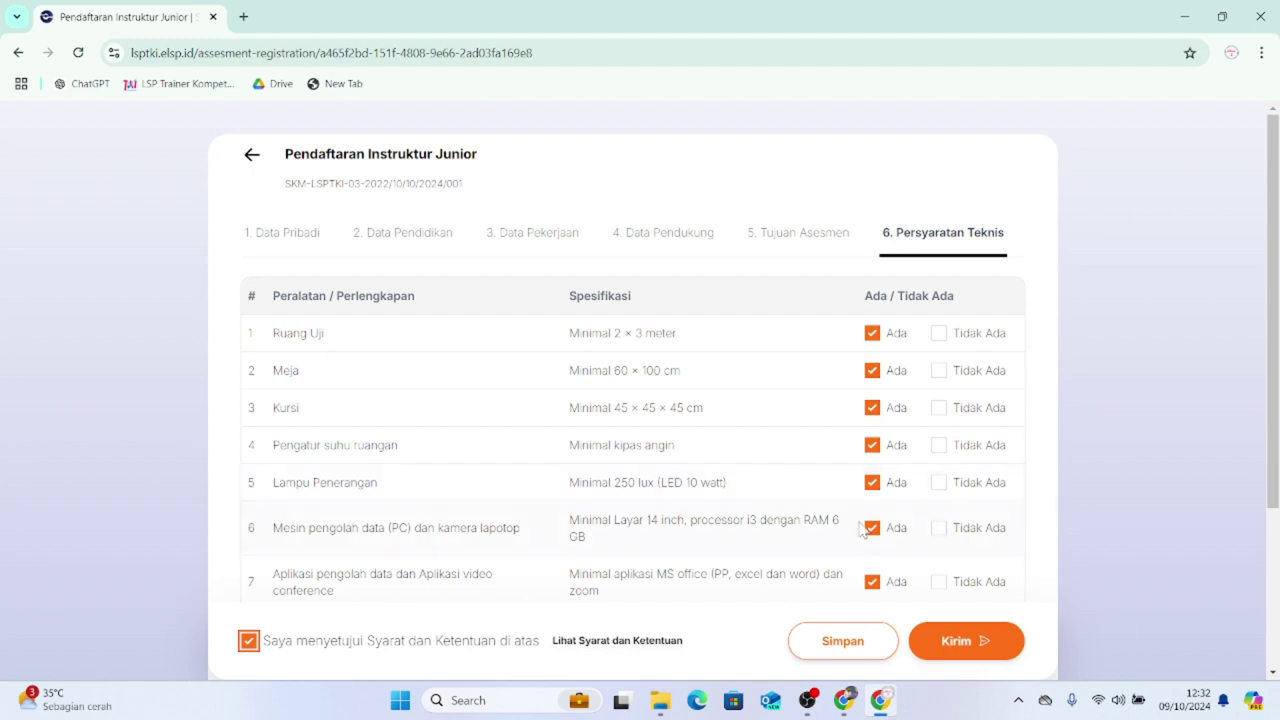
- Send the registration with Kirim and view the Progress bar at 2. Proses Review
{"action": "left_click", "coordinate": [971, 644]}
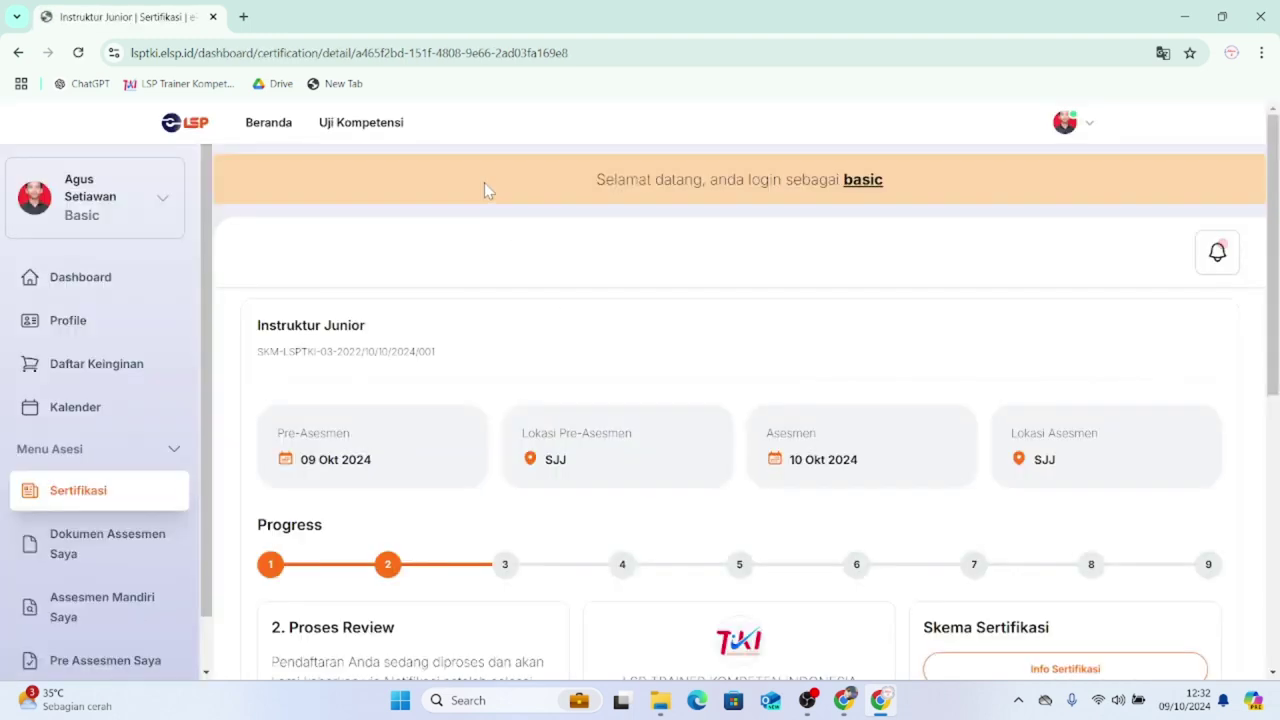
{"action": "scroll", "coordinate": [590, 310], "scroll_direction": "down", "scroll_amount": 1}
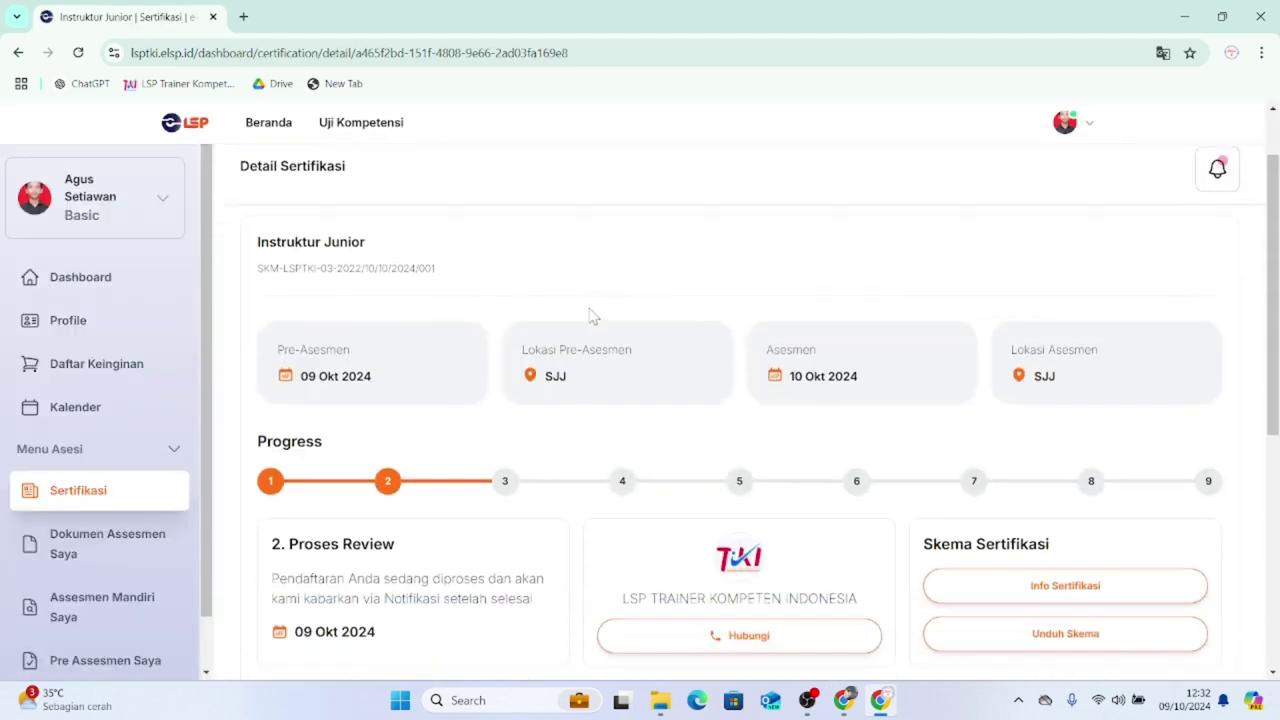
{"action": "scroll", "coordinate": [604, 252], "scroll_direction": "down", "scroll_amount": 1}
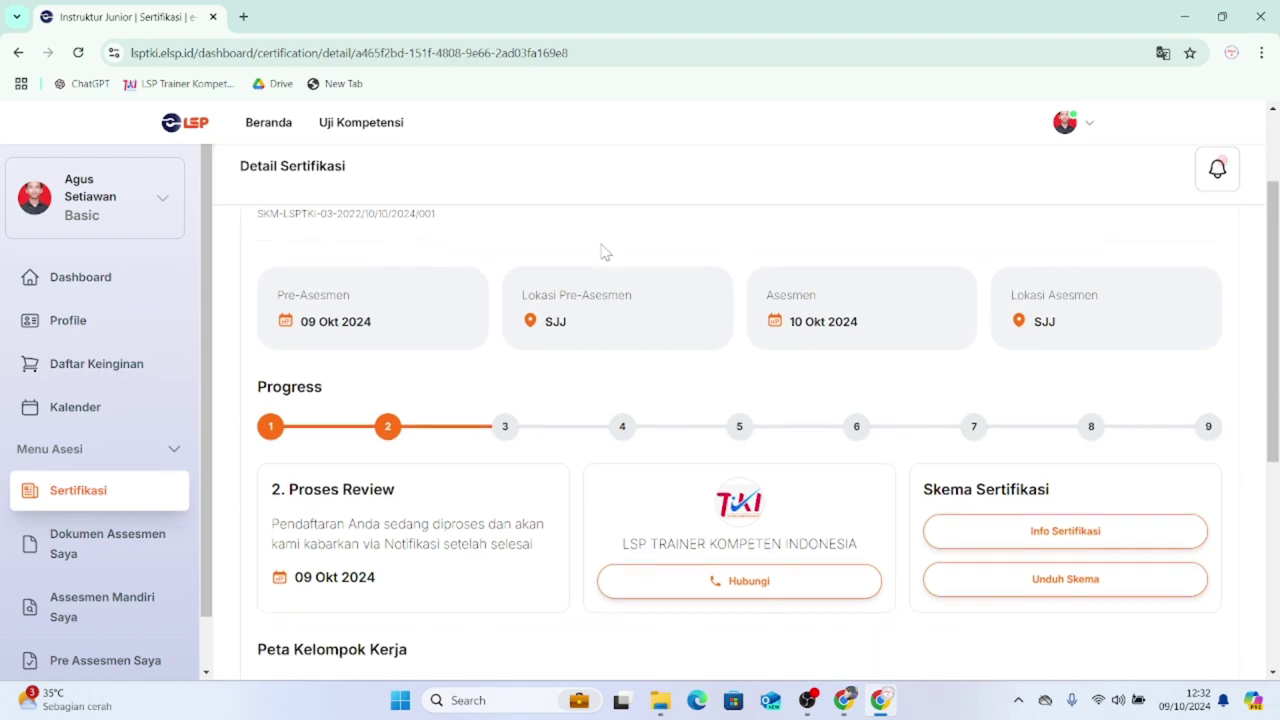